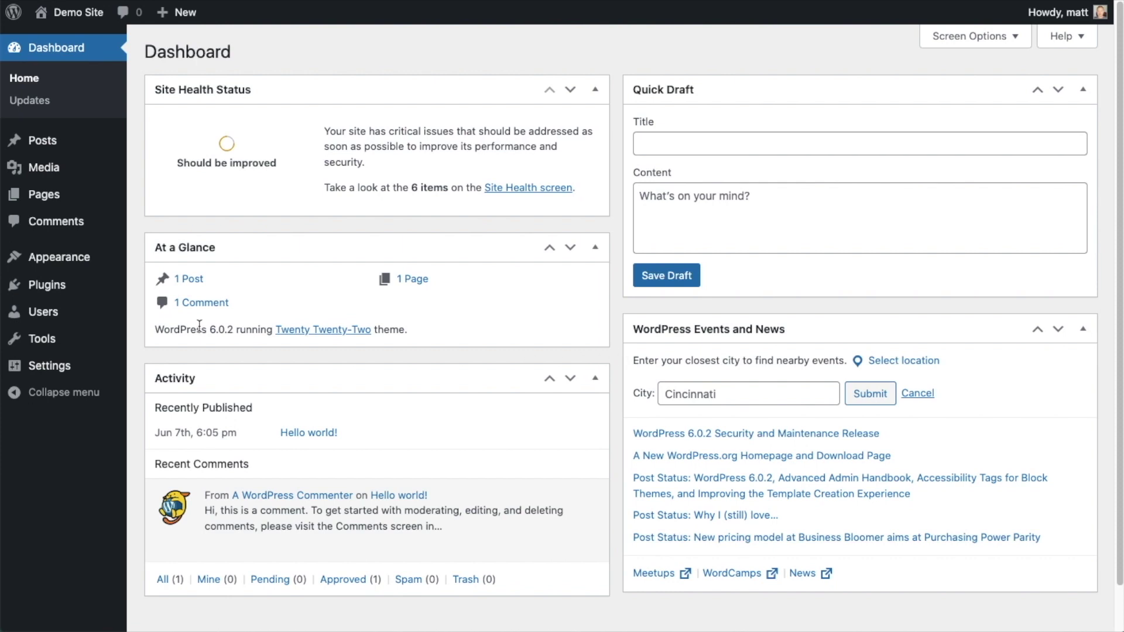
- Open the page for adding new plugins and download the AIOSEO Pro plugin from the AIOSEO account's downloads
left_click(47, 285)
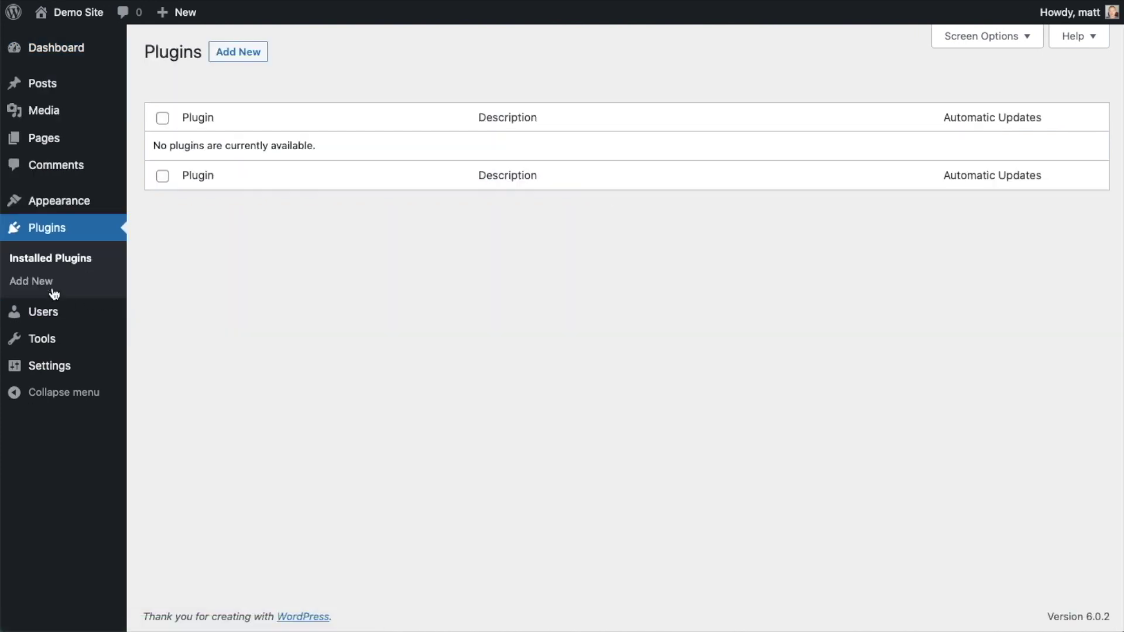
left_click(244, 56)
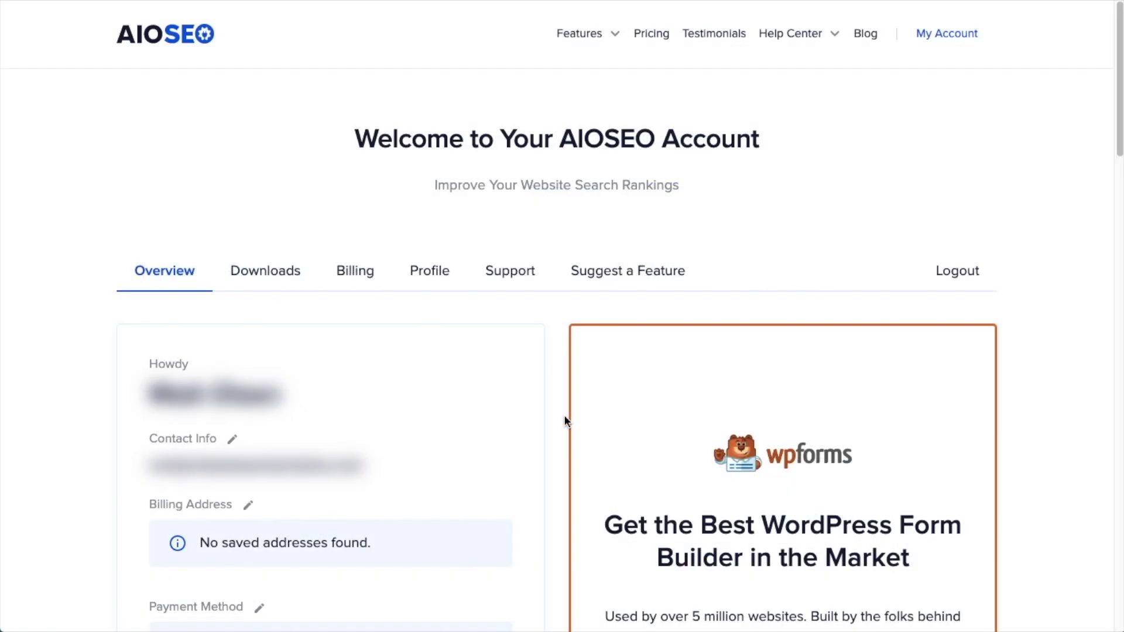
left_click(281, 274)
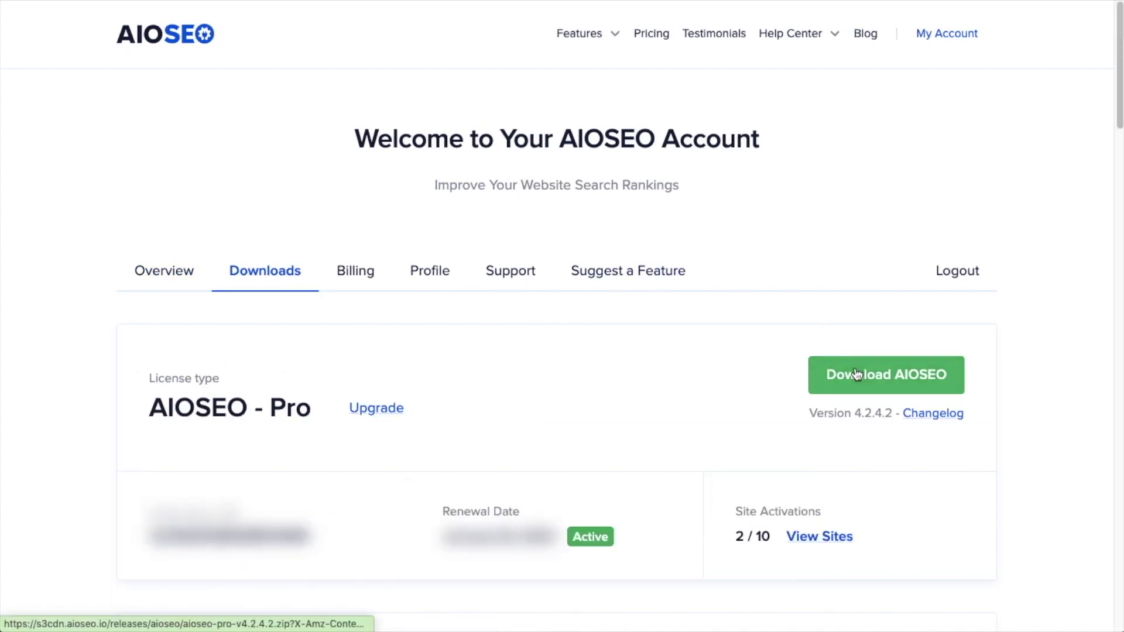
left_click(856, 376)
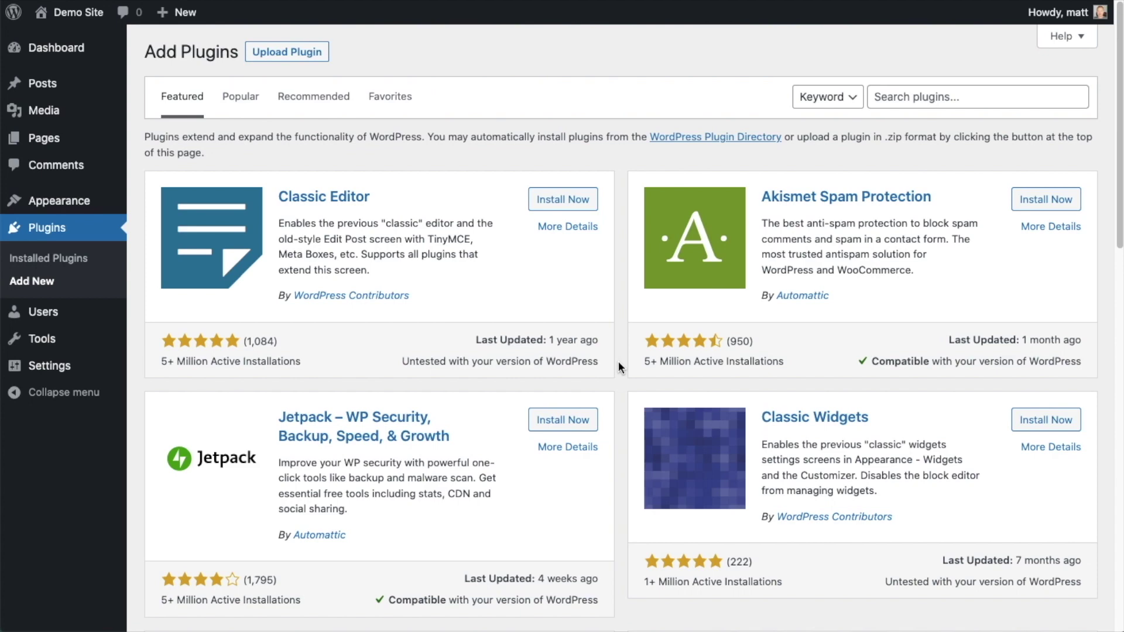
- Upload aioseo-pro-v4.2.4.2.zip as a new plugin, install it and activate it
left_click(295, 52)
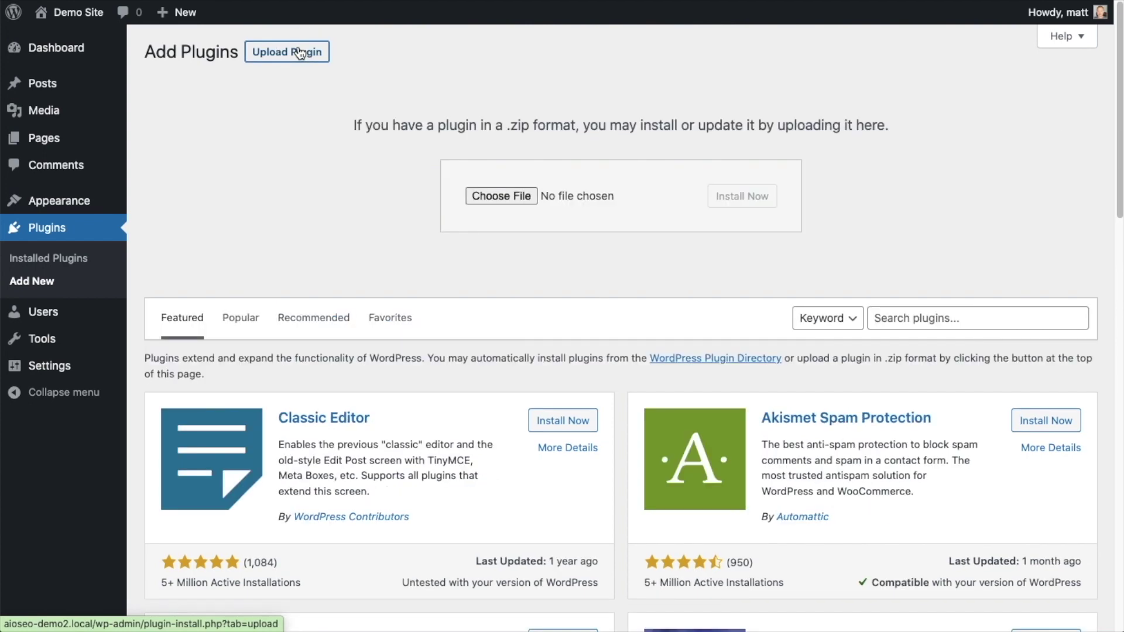
left_click(502, 199)
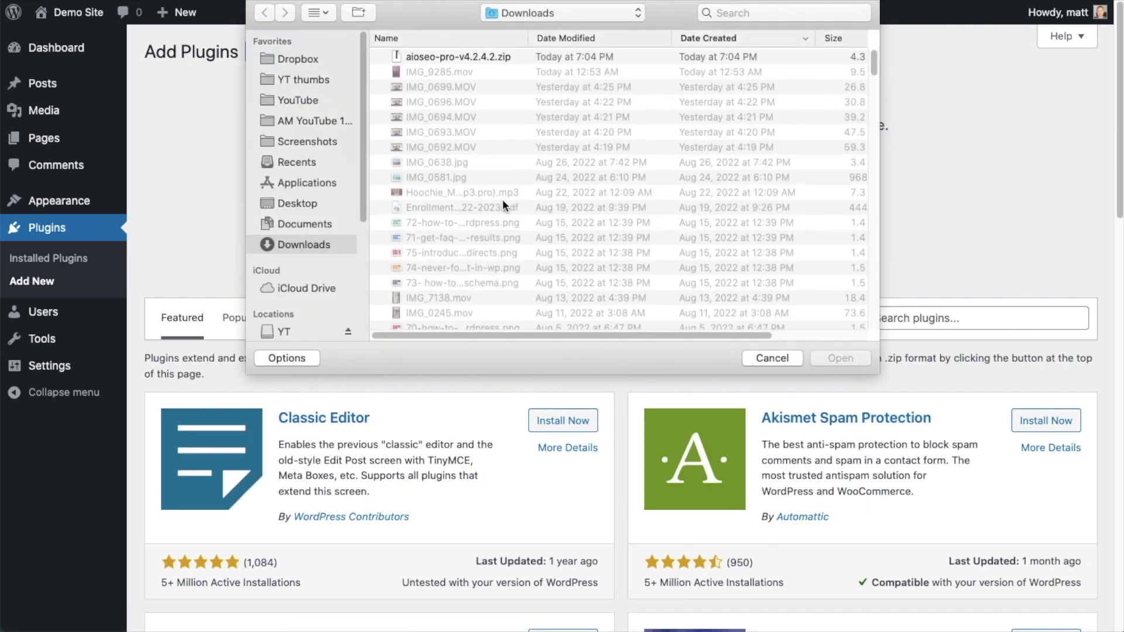
double_click(450, 56)
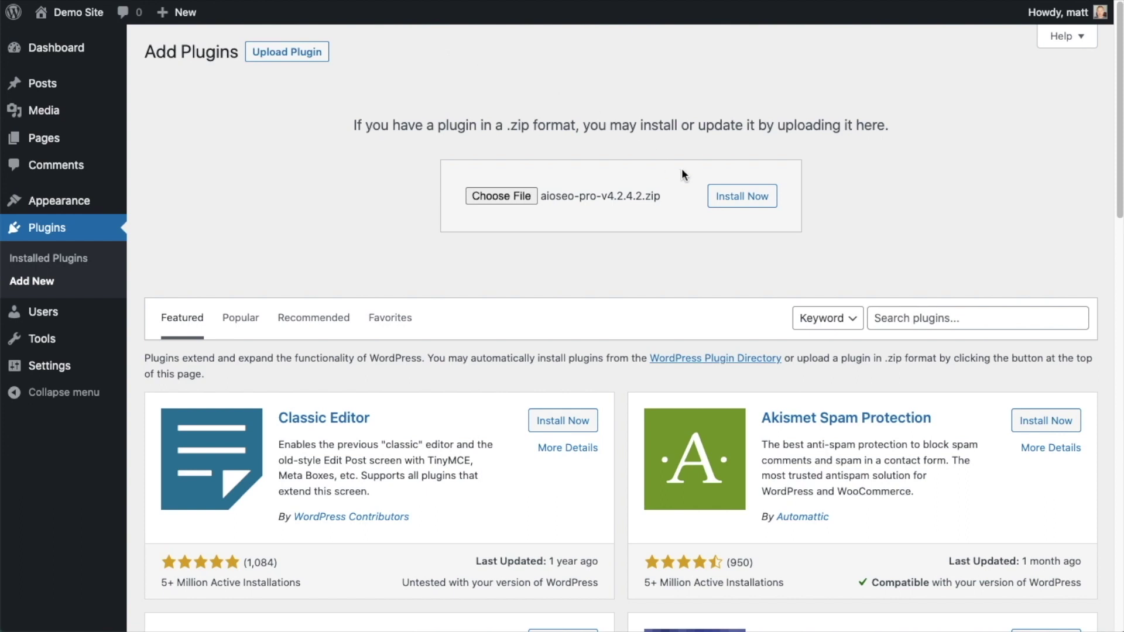
left_click(728, 203)
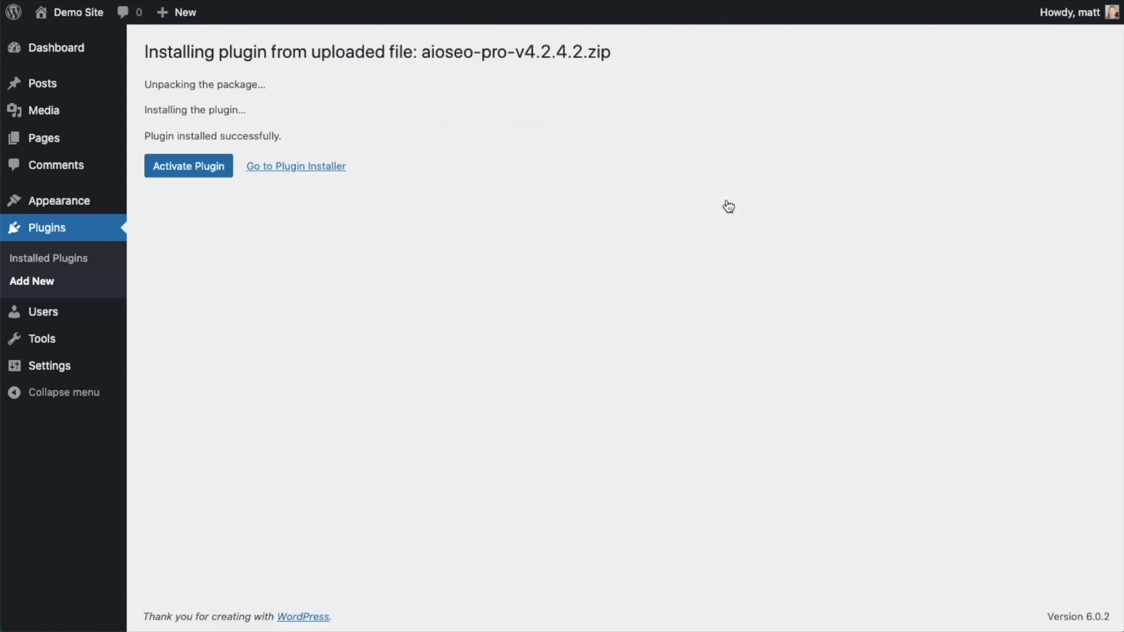
left_click(182, 166)
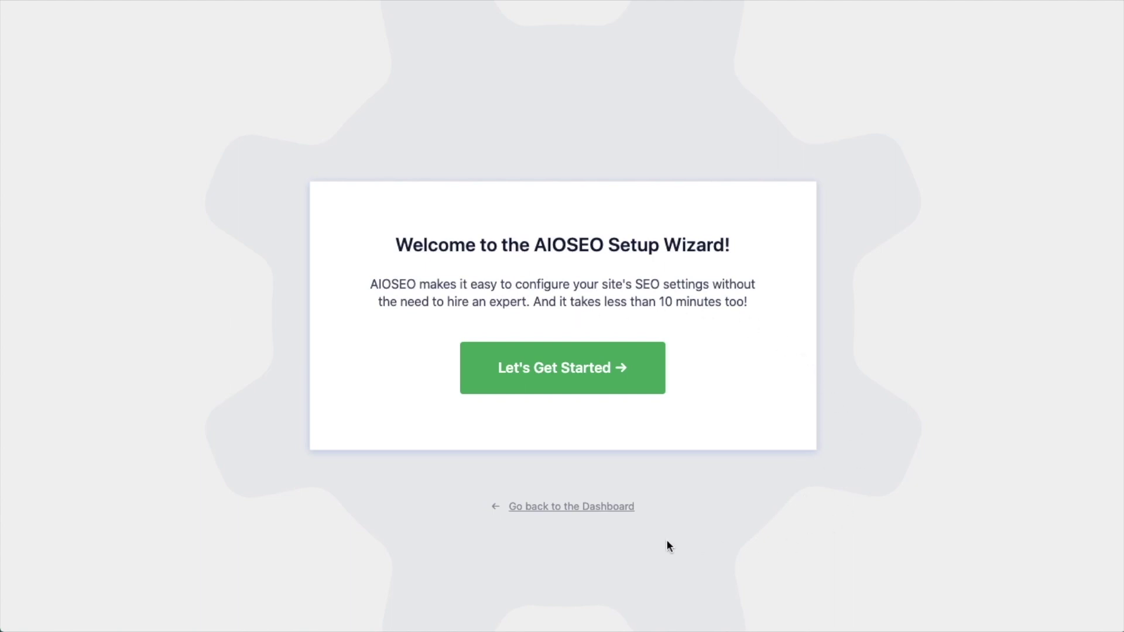
- Leave the AIOSEO Setup Wizard for the dashboard and open the license key settings
left_click(570, 514)
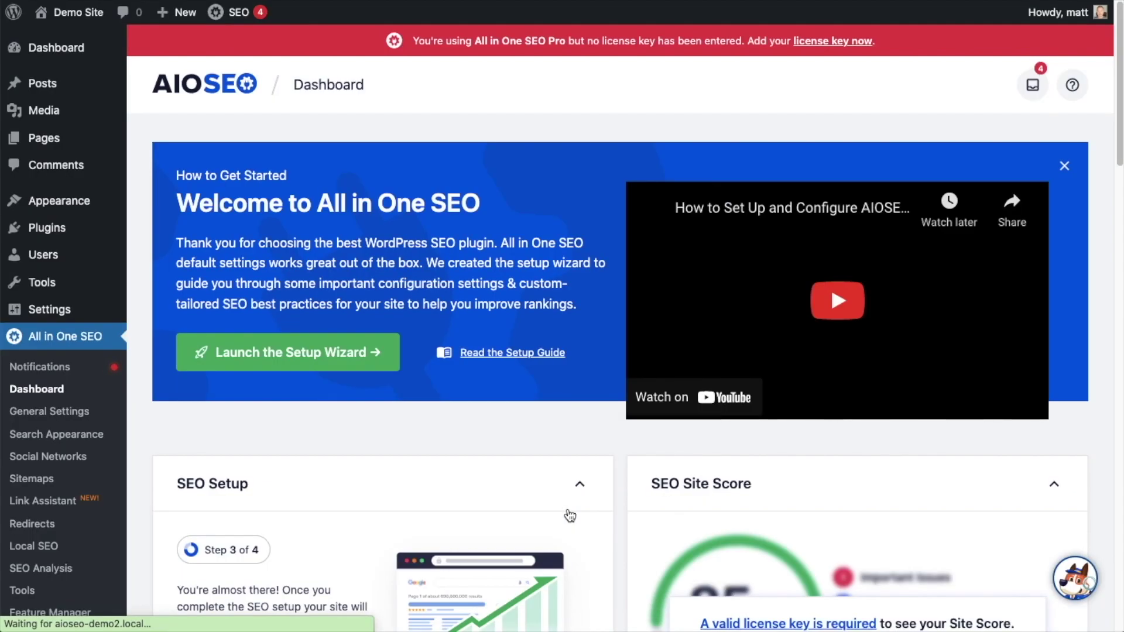
scroll(619, 299, "down", 5)
scroll(620, 294, "down", 3)
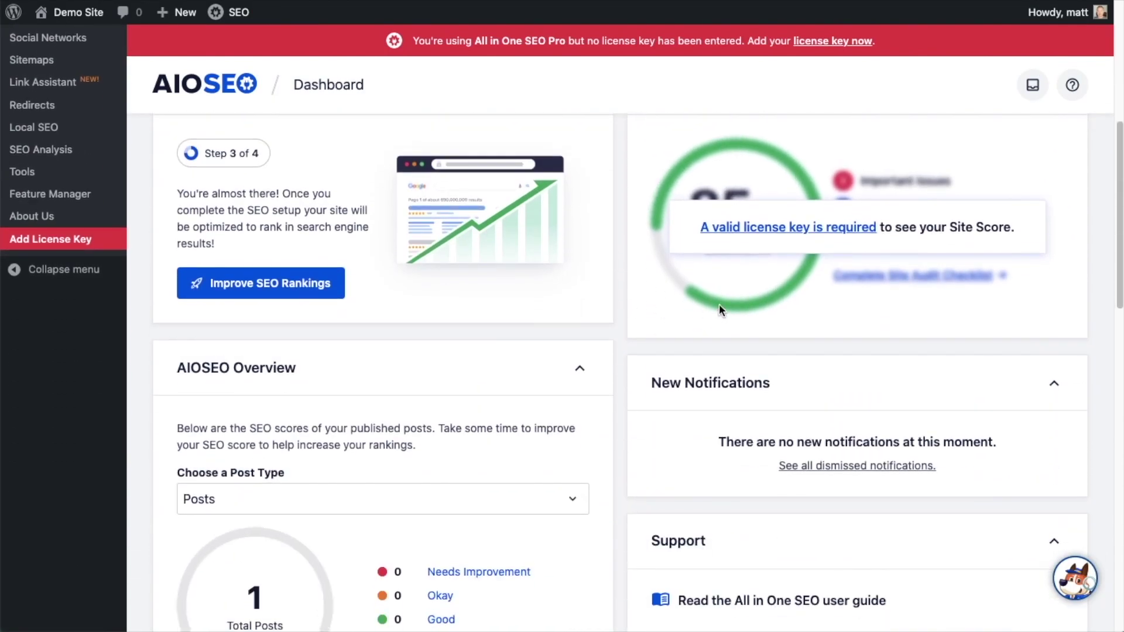
left_click(774, 228)
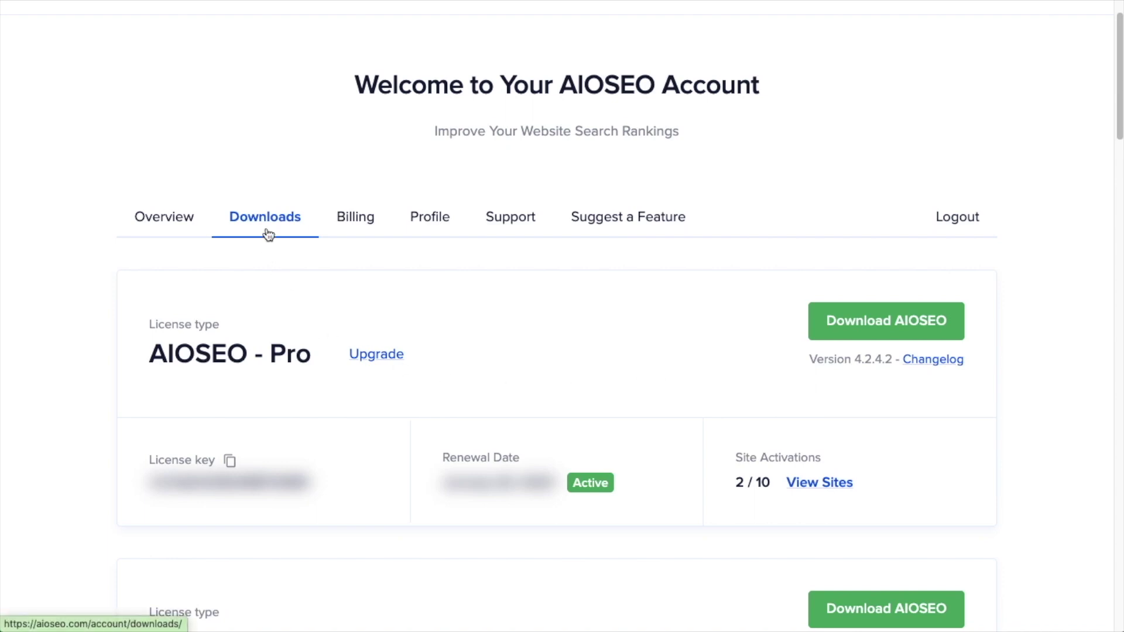
- Copy the license key from the AIOSEO account, paste it into the License Key field, connect it and save the changes
left_click(230, 462)
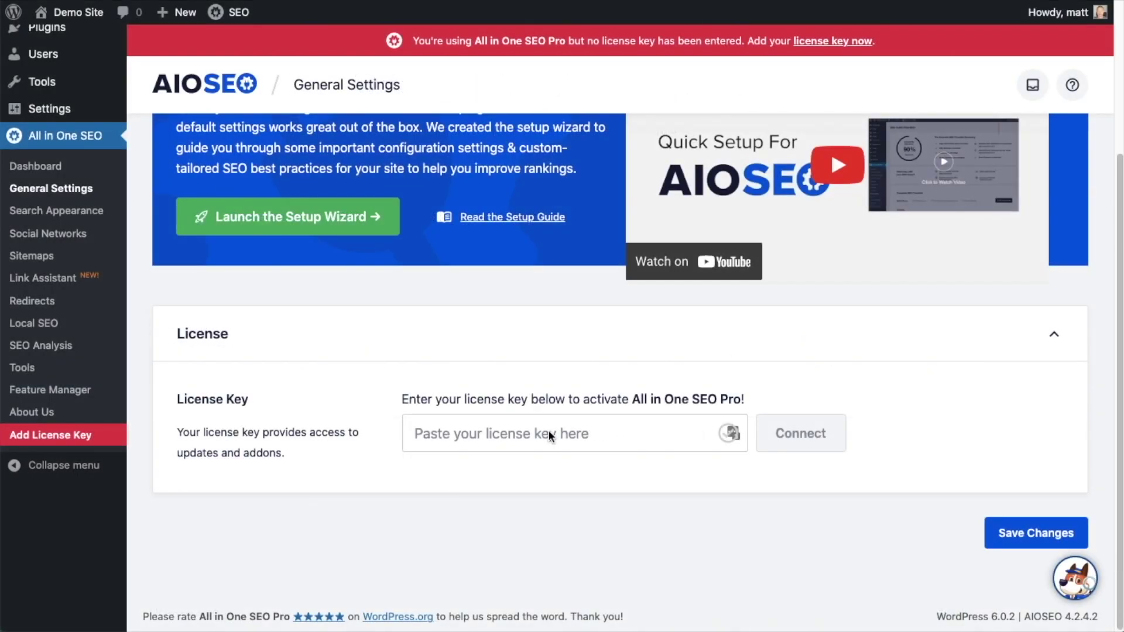
left_click(509, 433)
key("ctrl+v")
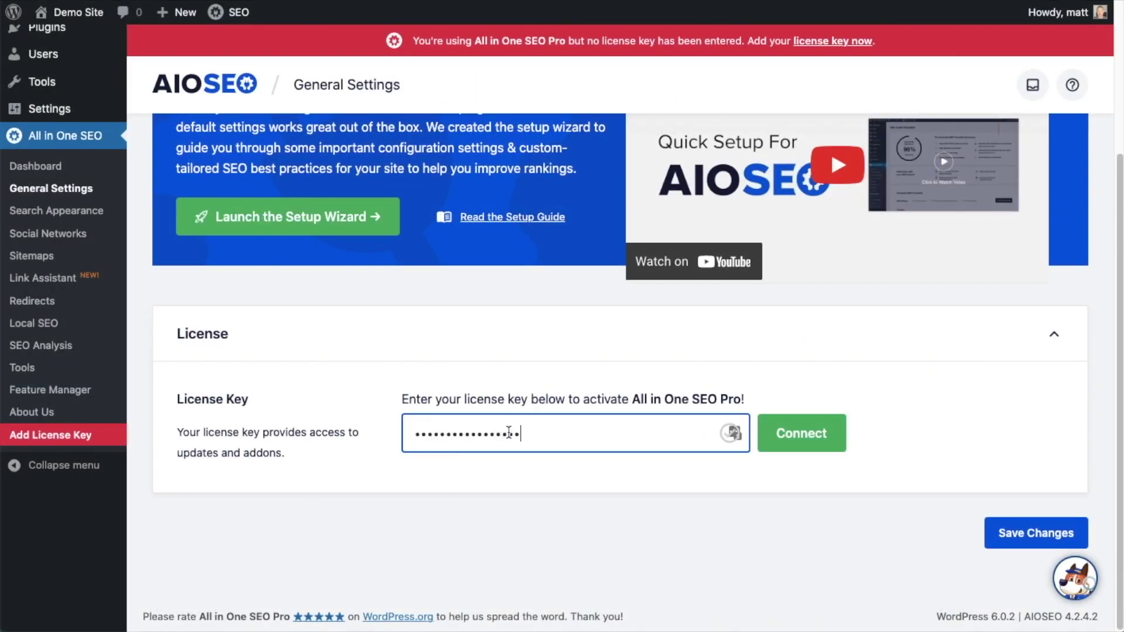
left_click(808, 432)
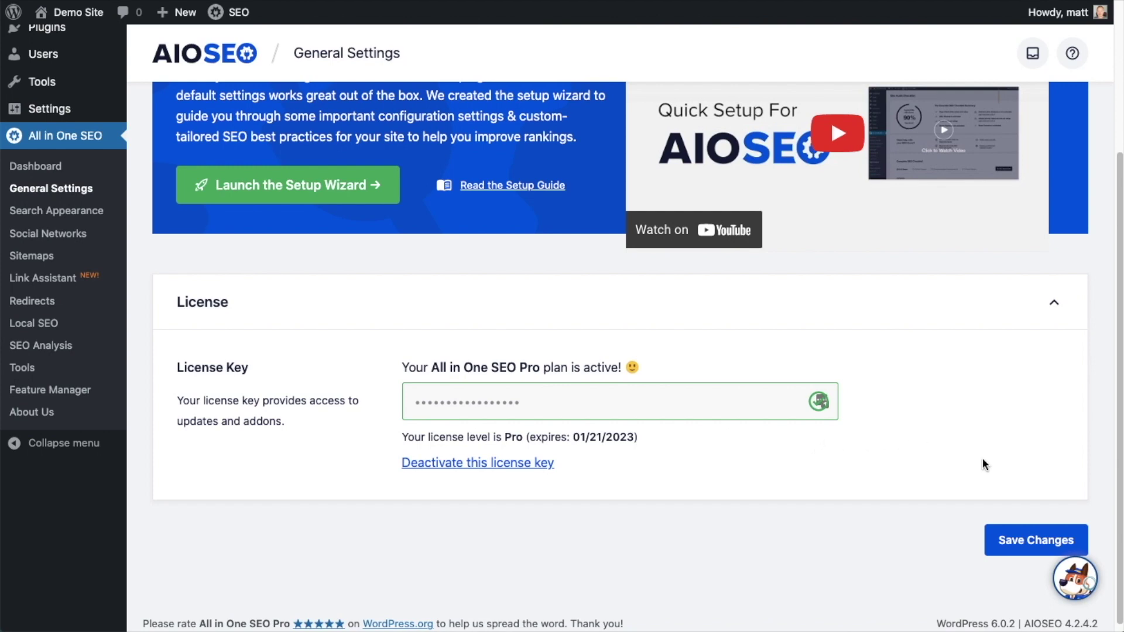
left_click(1041, 538)
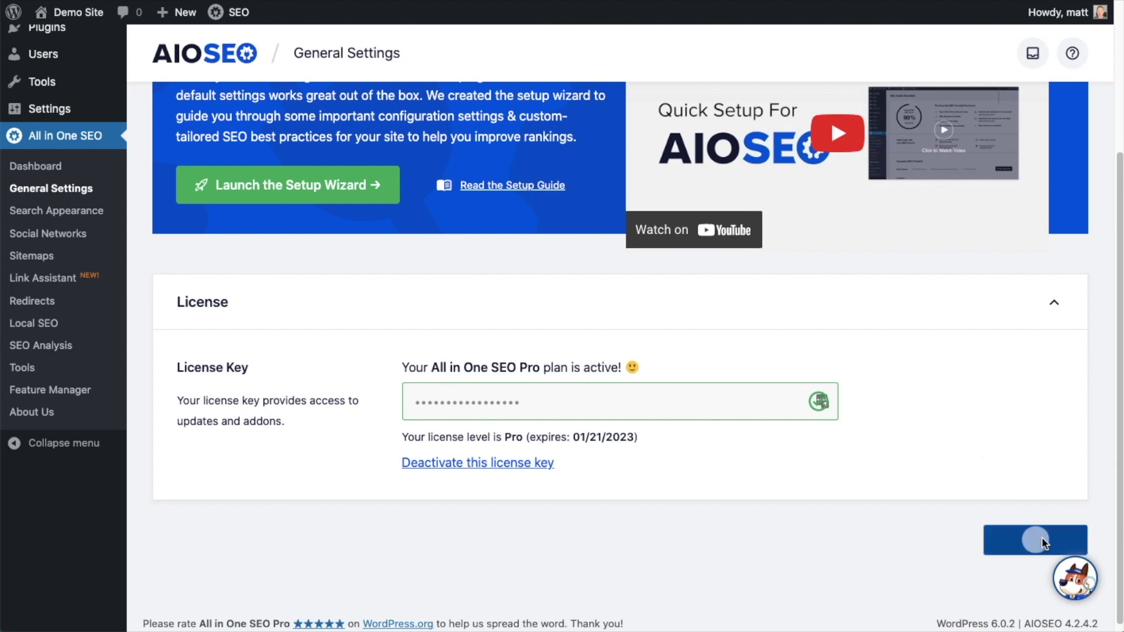
scroll(1024, 546, "up", 5)
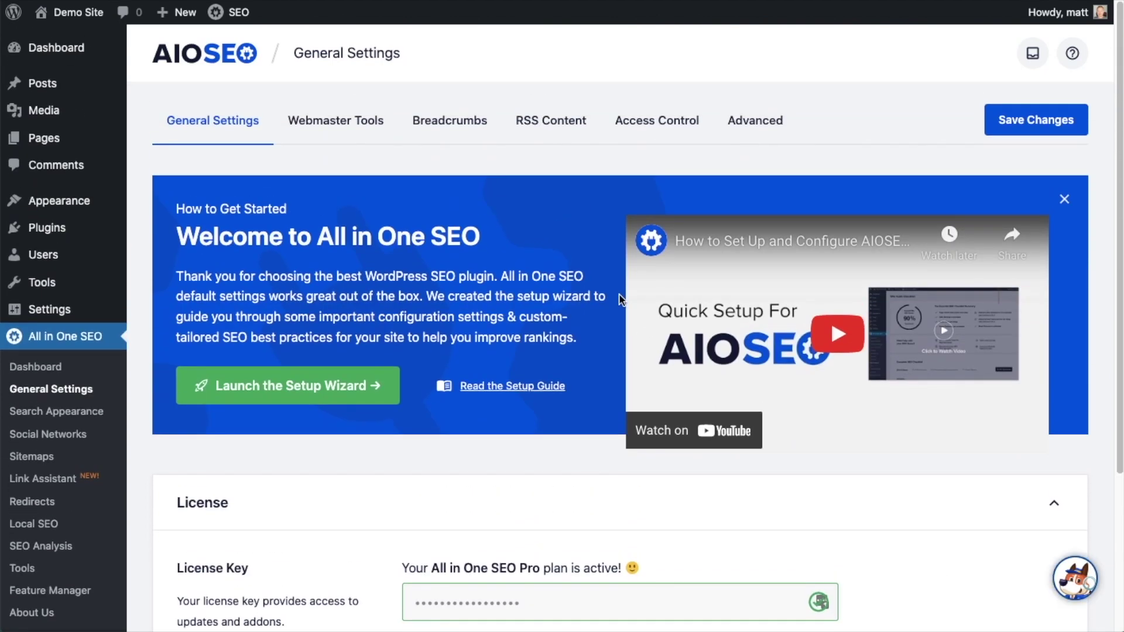
- Open the Content Types settings in All in One SEO's Search Appearance section
left_click(65, 59)
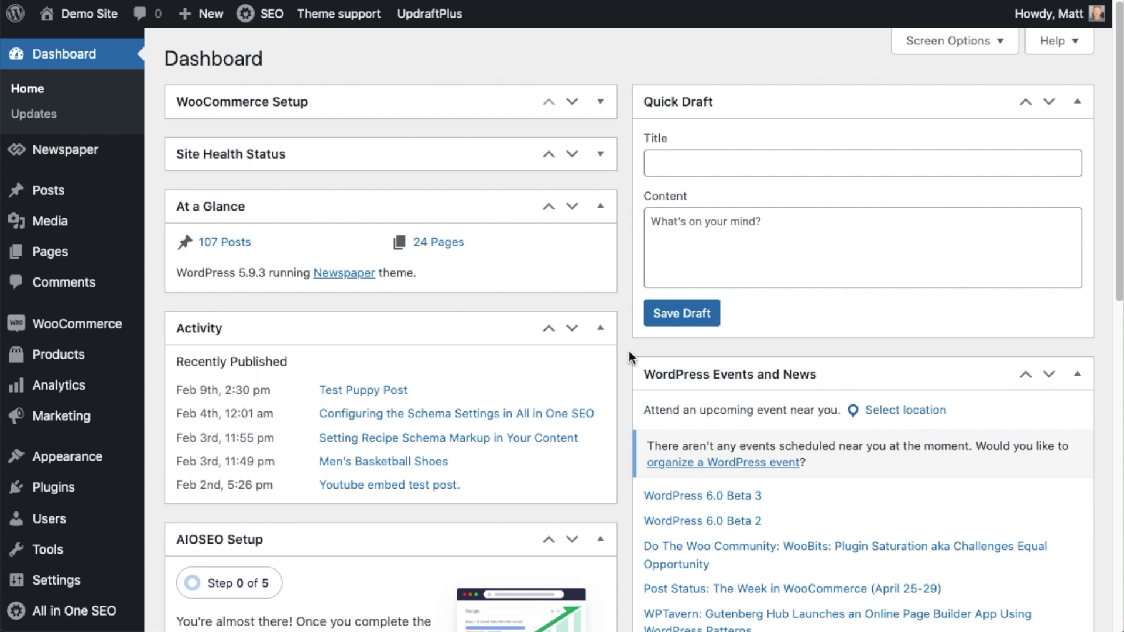
scroll(111, 424, "down", 5)
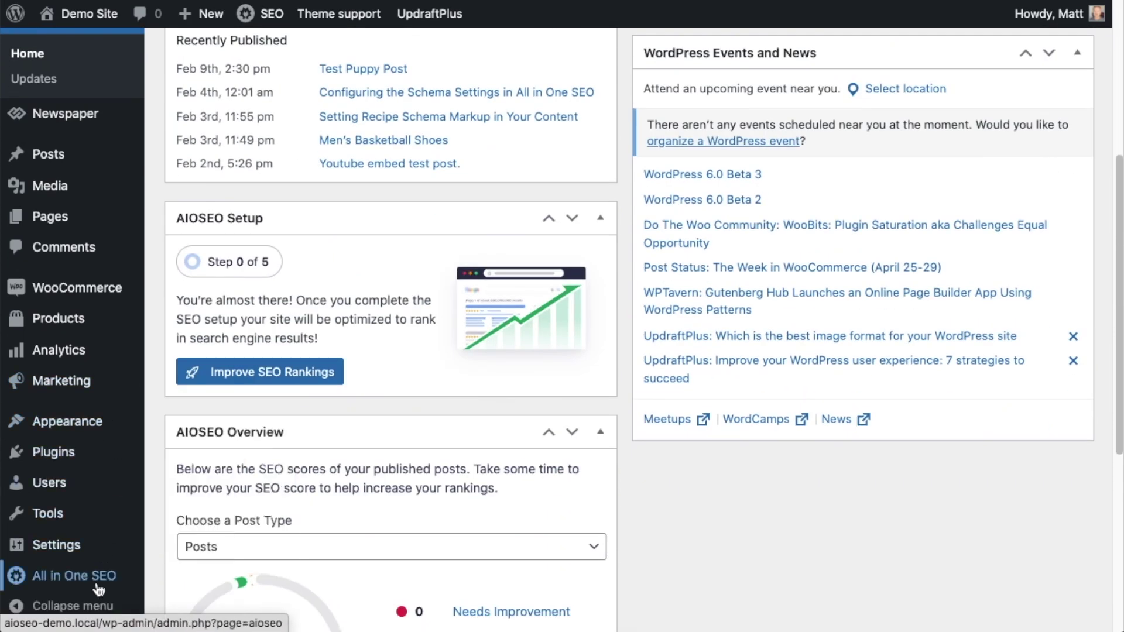
mouse_move(94, 578)
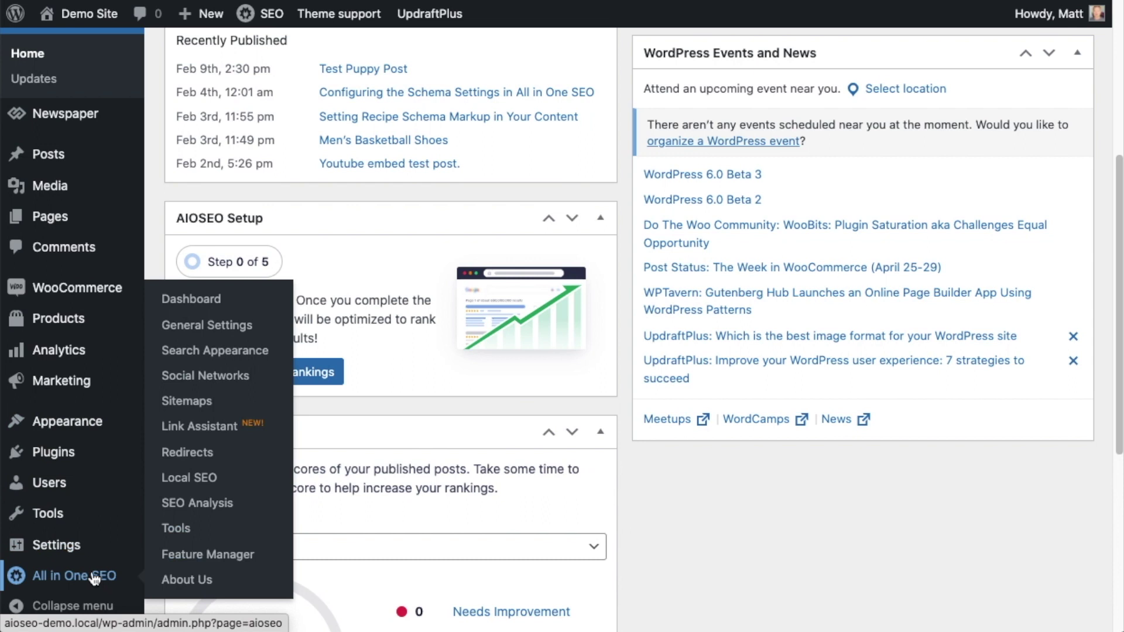
left_click(214, 357)
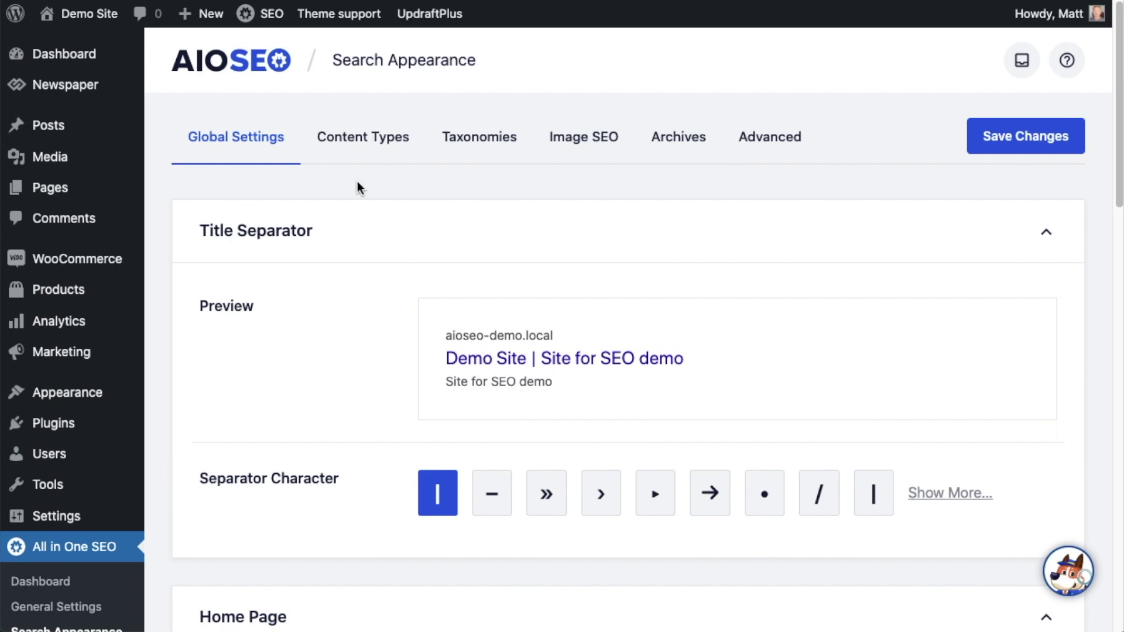
left_click(367, 148)
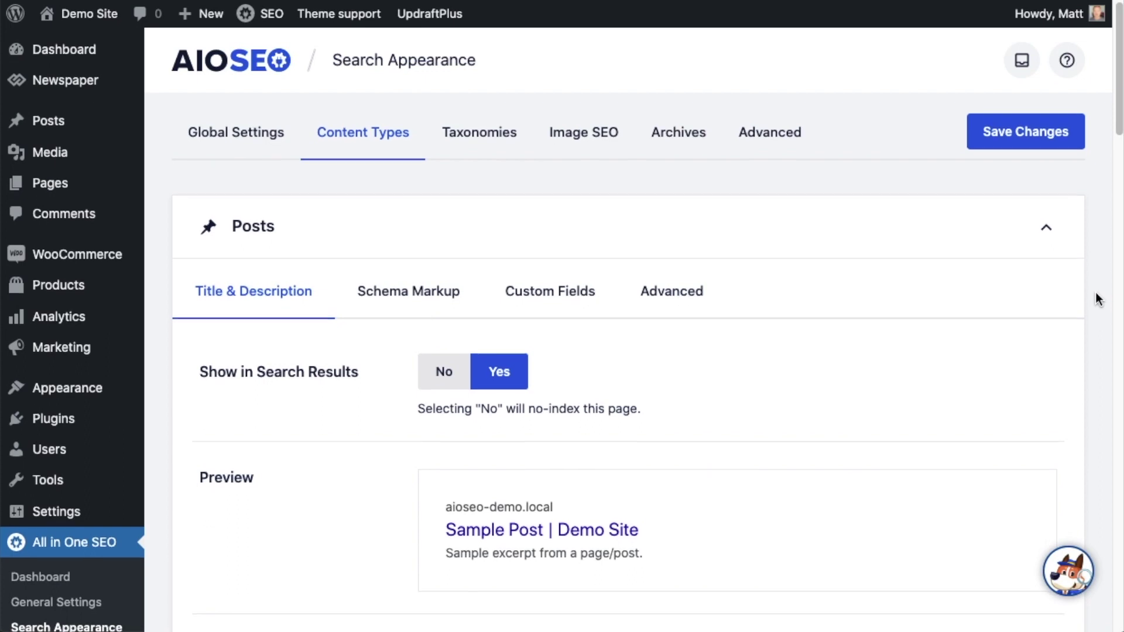
- Switch Show in Search Results for Posts to No and back to Yes
scroll(1098, 298, "down", 2)
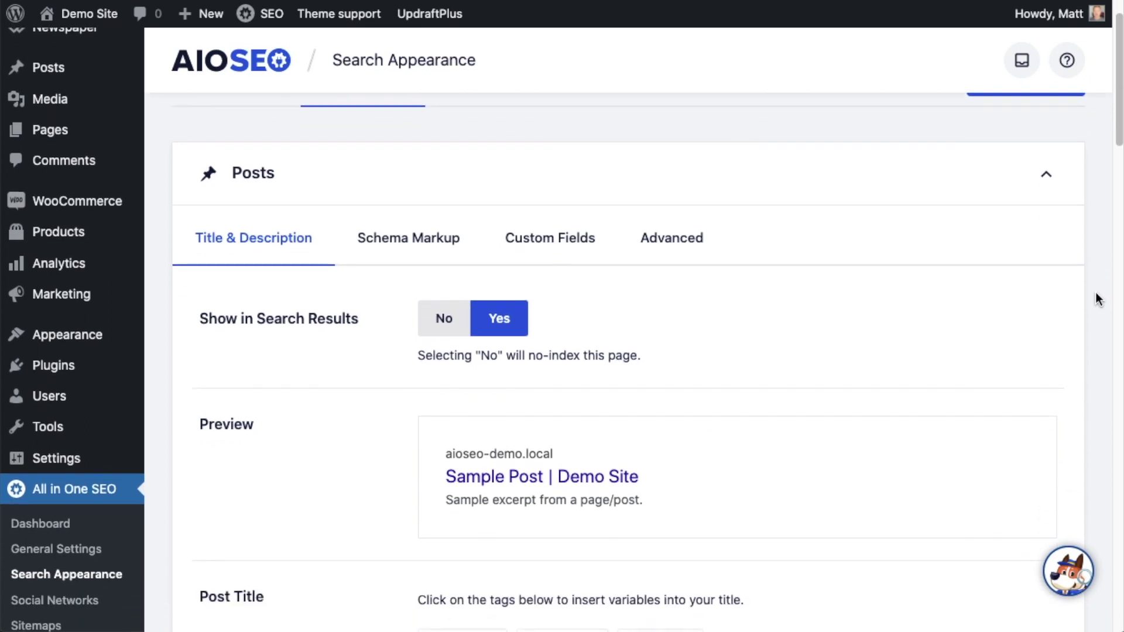
scroll(1099, 298, "down", 2)
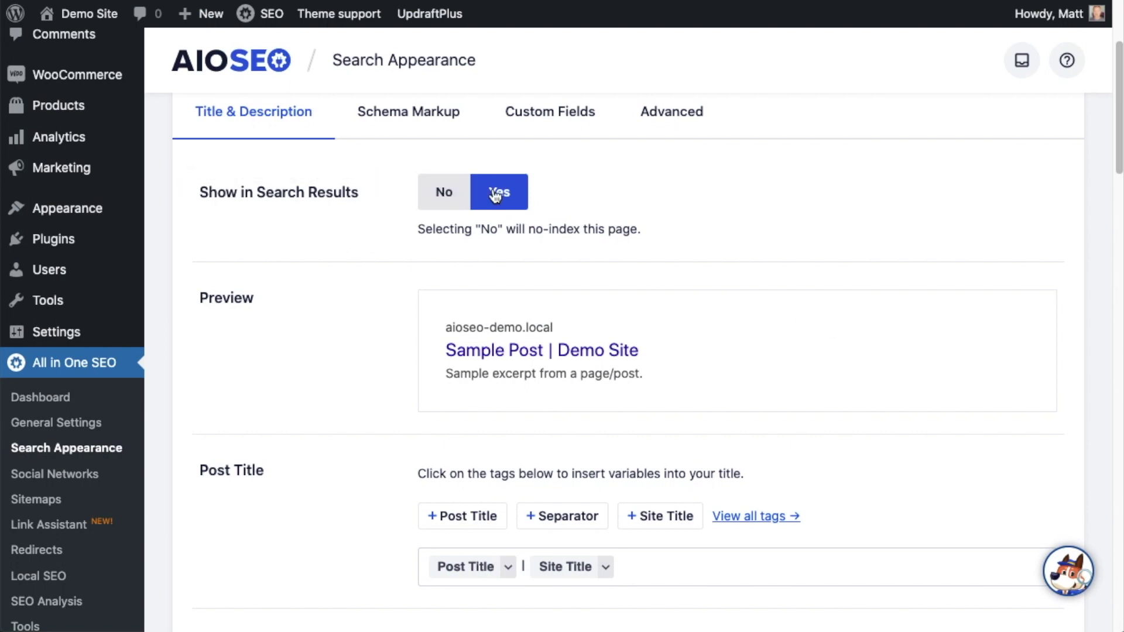
left_click(443, 197)
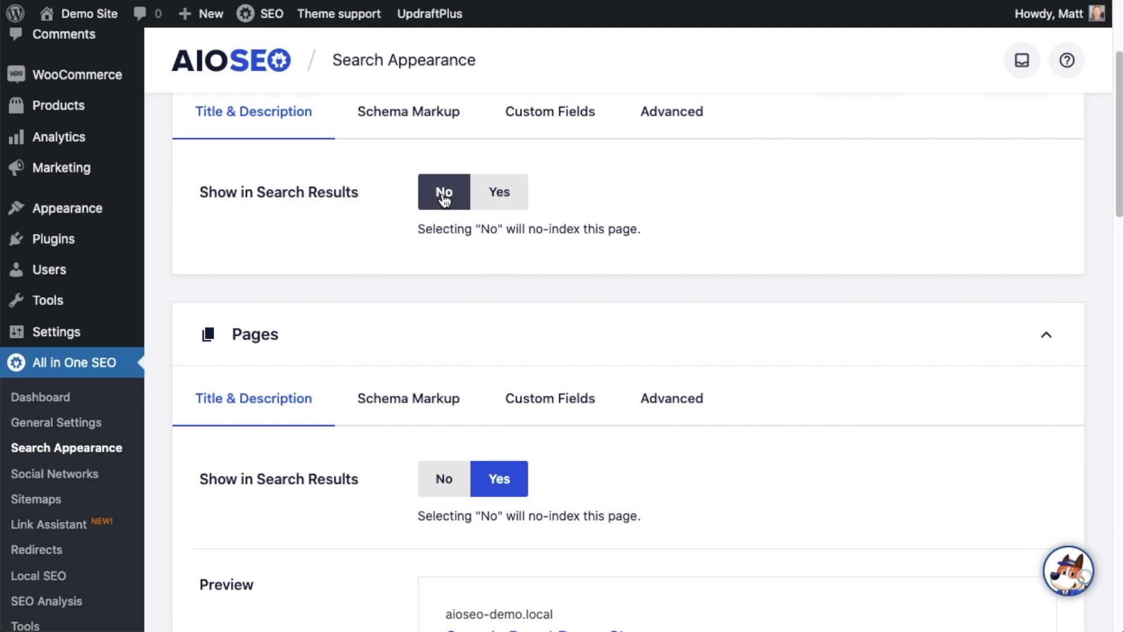
left_click(501, 198)
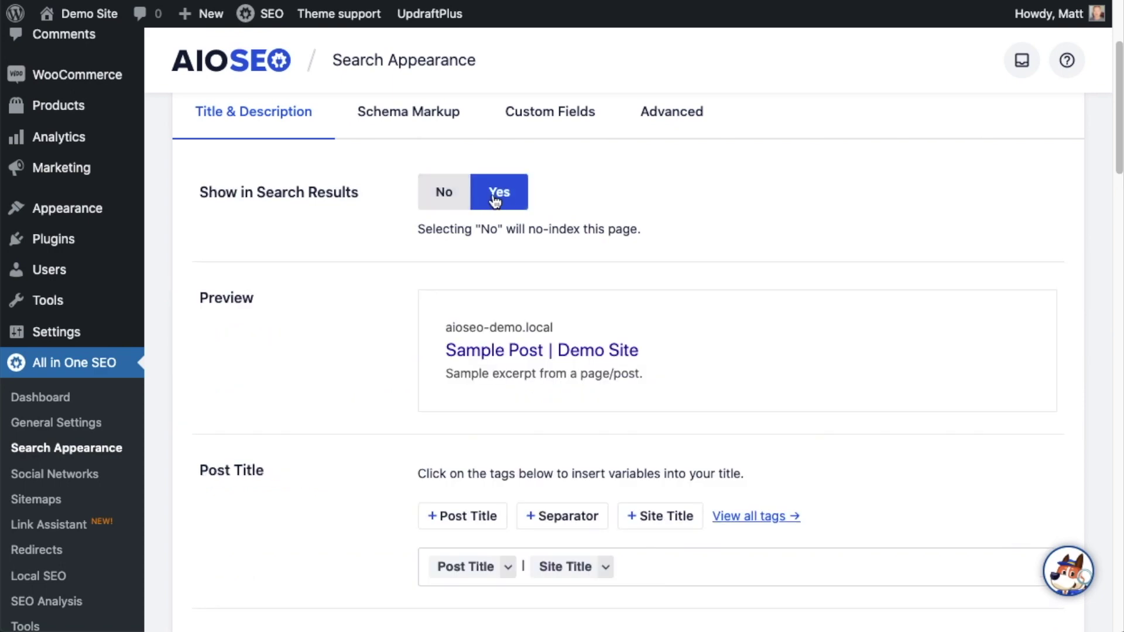
- Remove the Site Title tag from the Post Title format for Posts
scroll(416, 229, "down", 1)
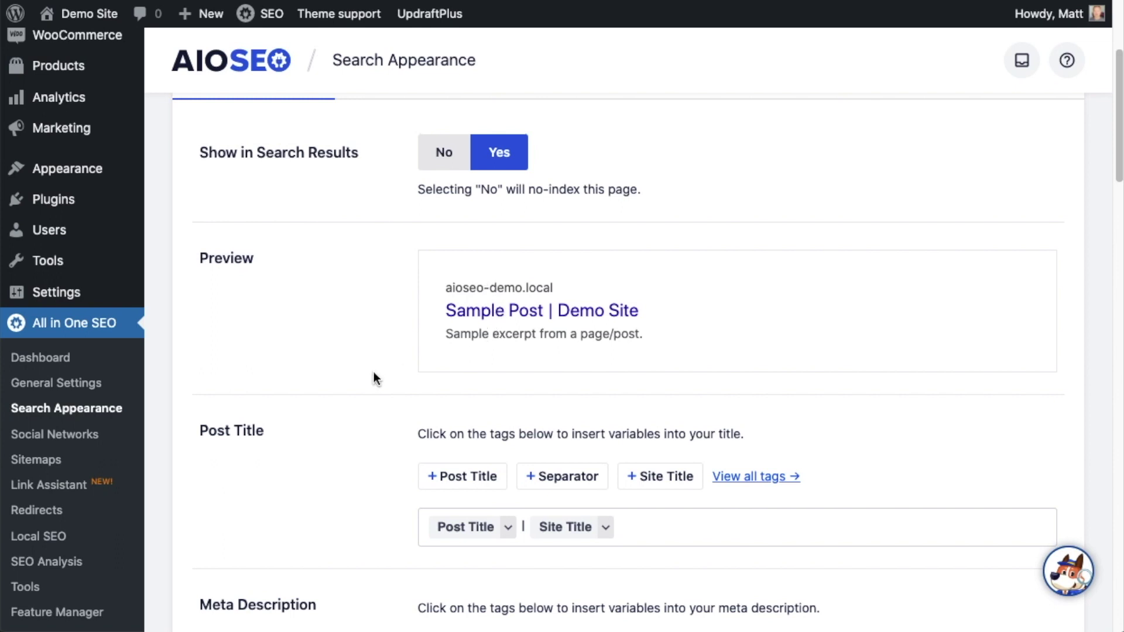
scroll(998, 370, "down", 3)
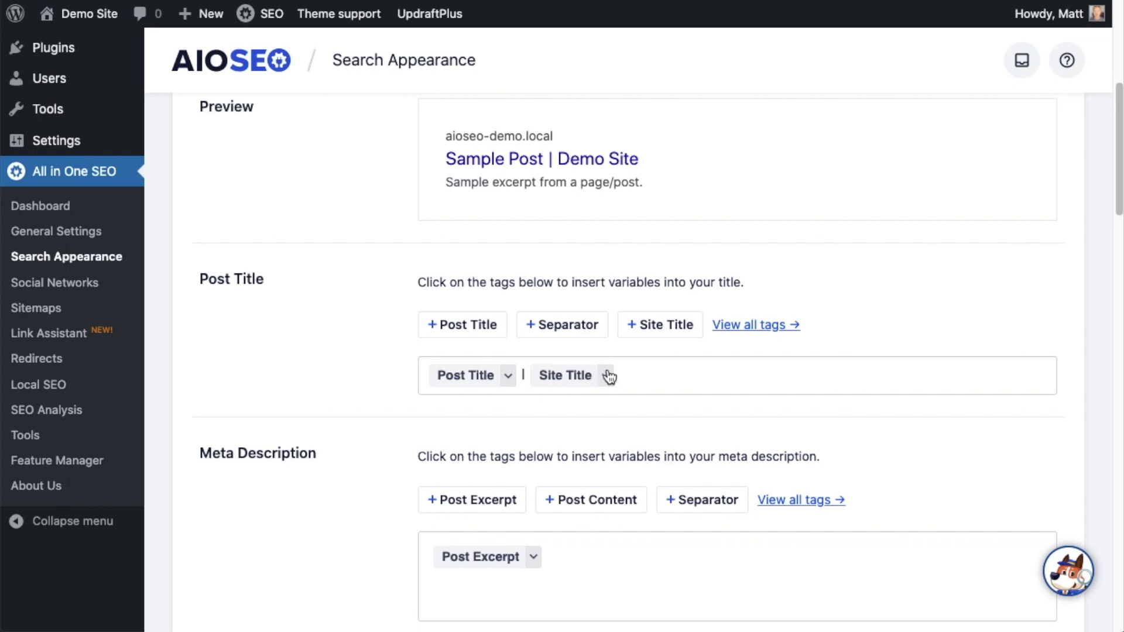
left_click(634, 374)
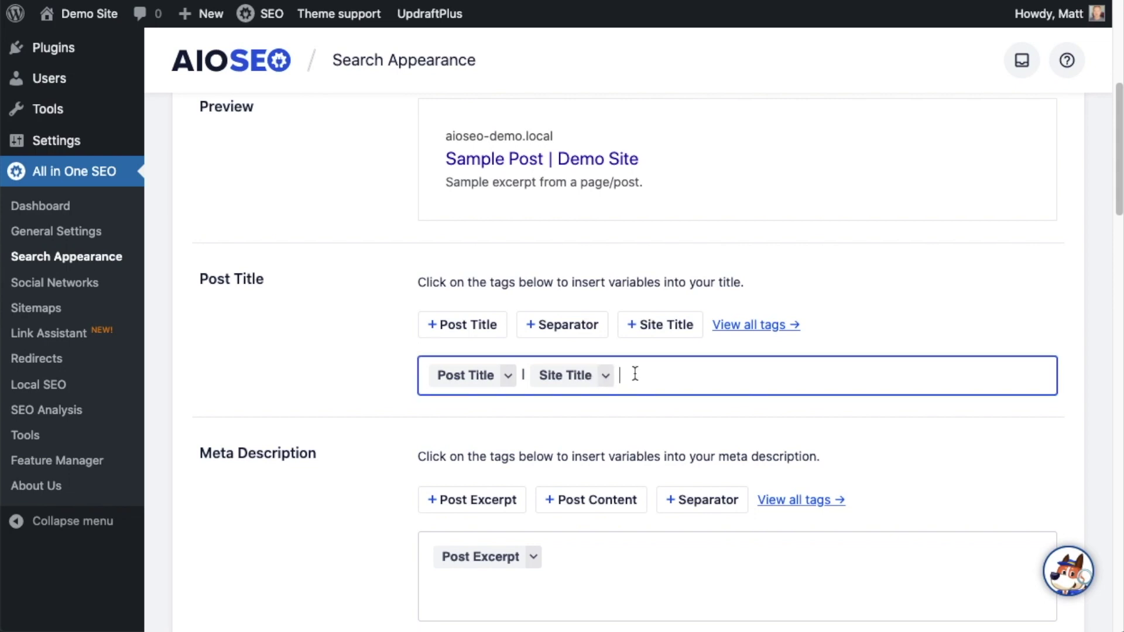
key("BackSpace")
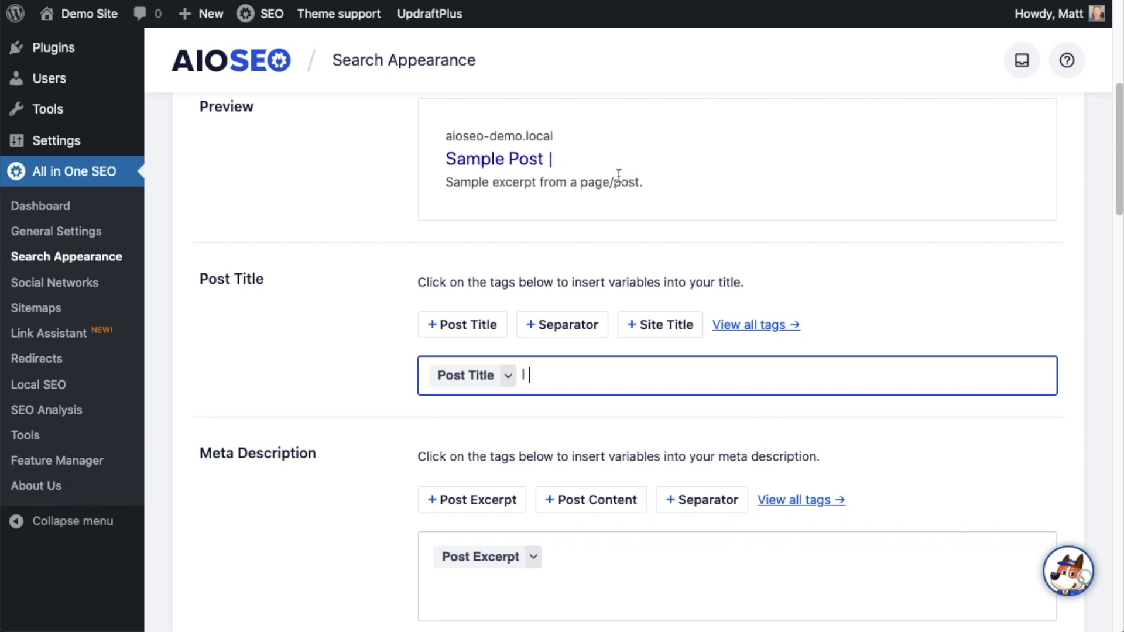
- Browse the full list of tags available for the Post Title format
left_click(768, 328)
scroll(650, 532, "down", 2)
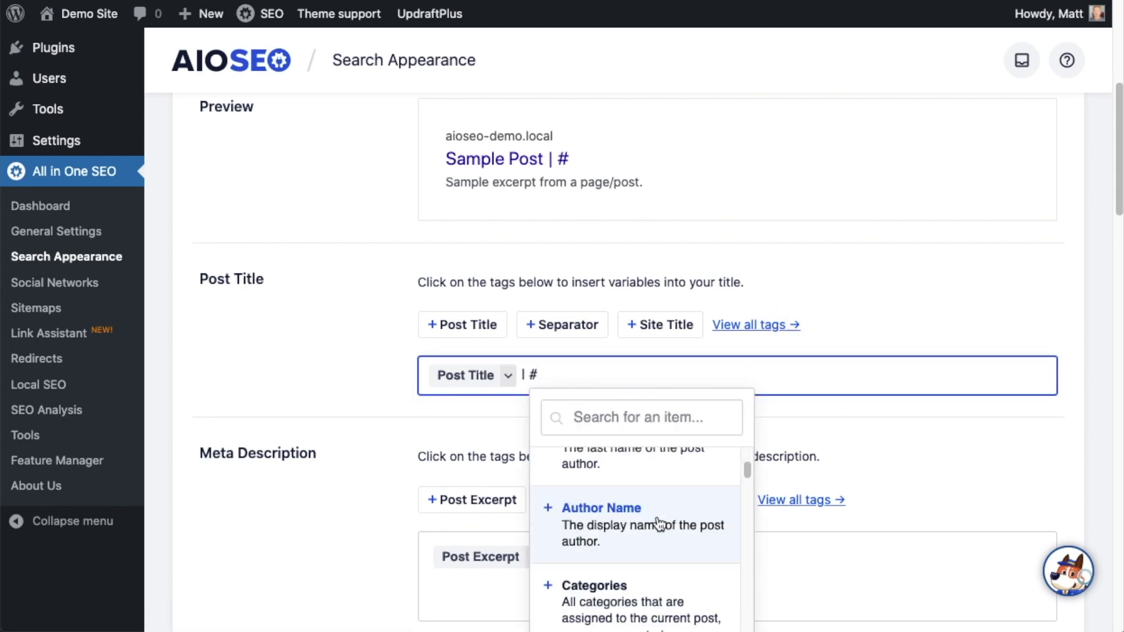
scroll(660, 524, "down", 2)
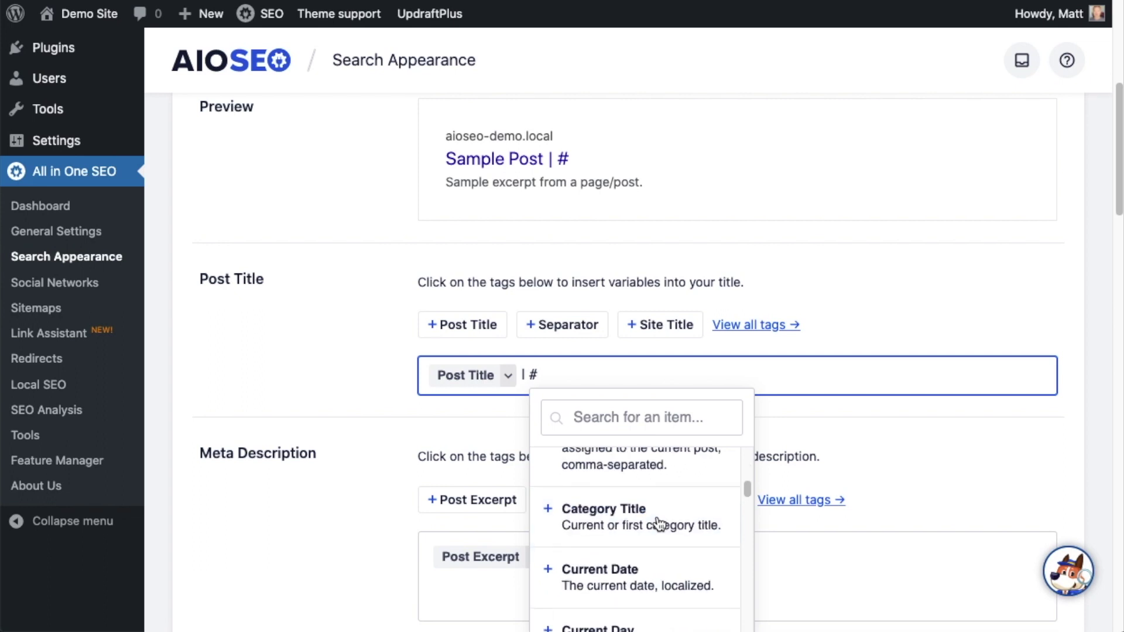
scroll(660, 523, "down", 6)
scroll(673, 541, "up", 10)
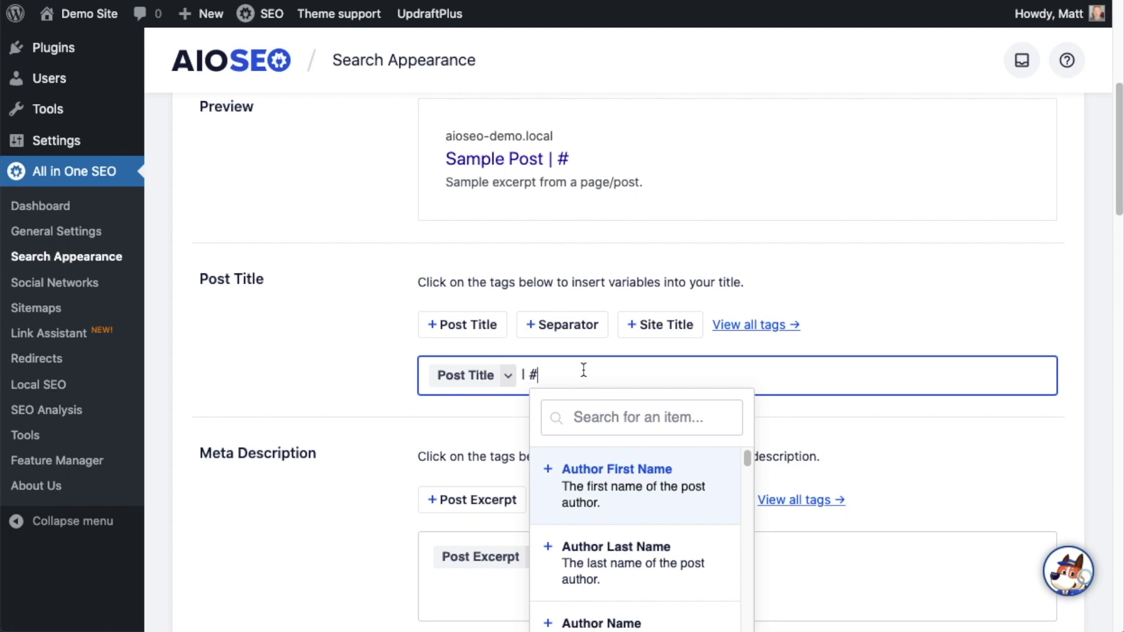
- Delete the stray # from the Post Title format and reinsert the Site Title tag after the separator
key("BackSpace")
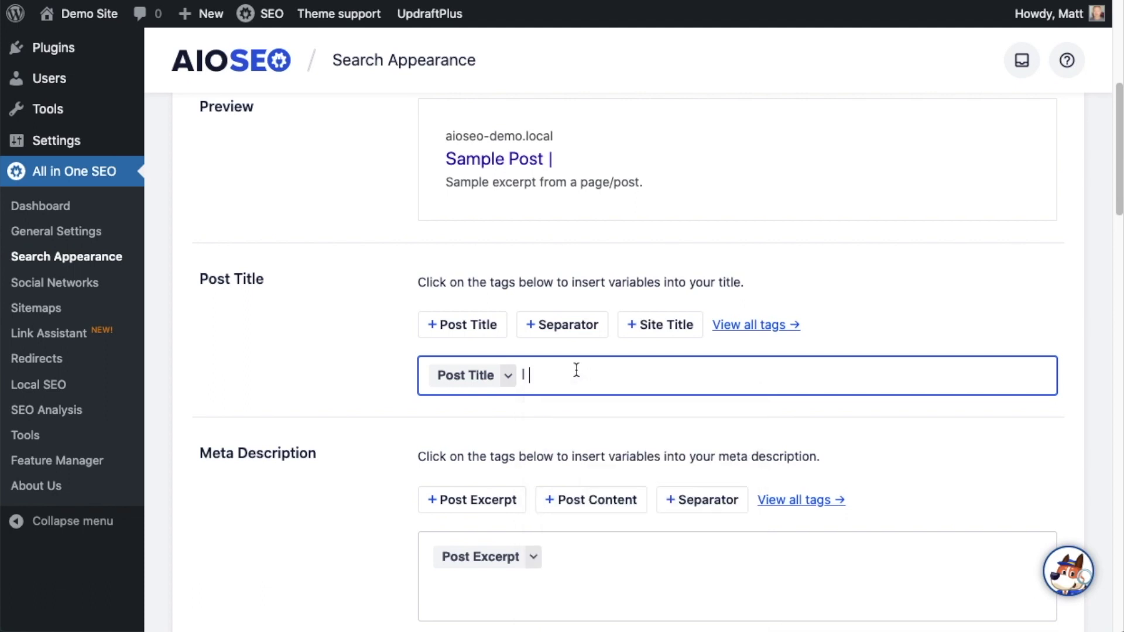
left_click(636, 331)
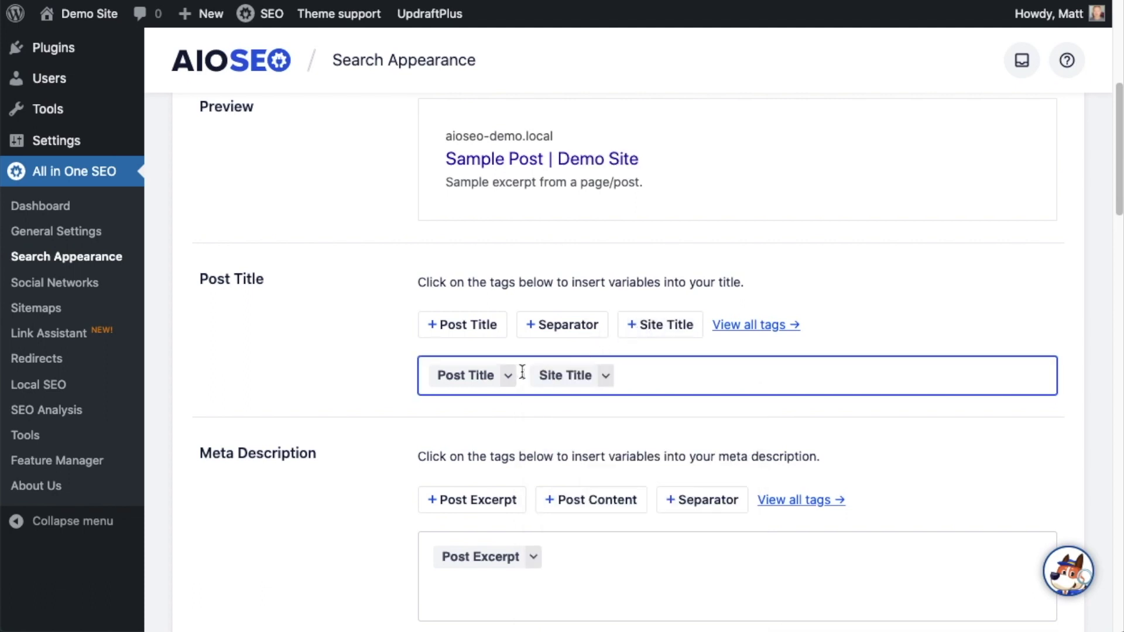
- Look through the Google results for "why are blog titles important"
scroll(744, 360, "down", 2)
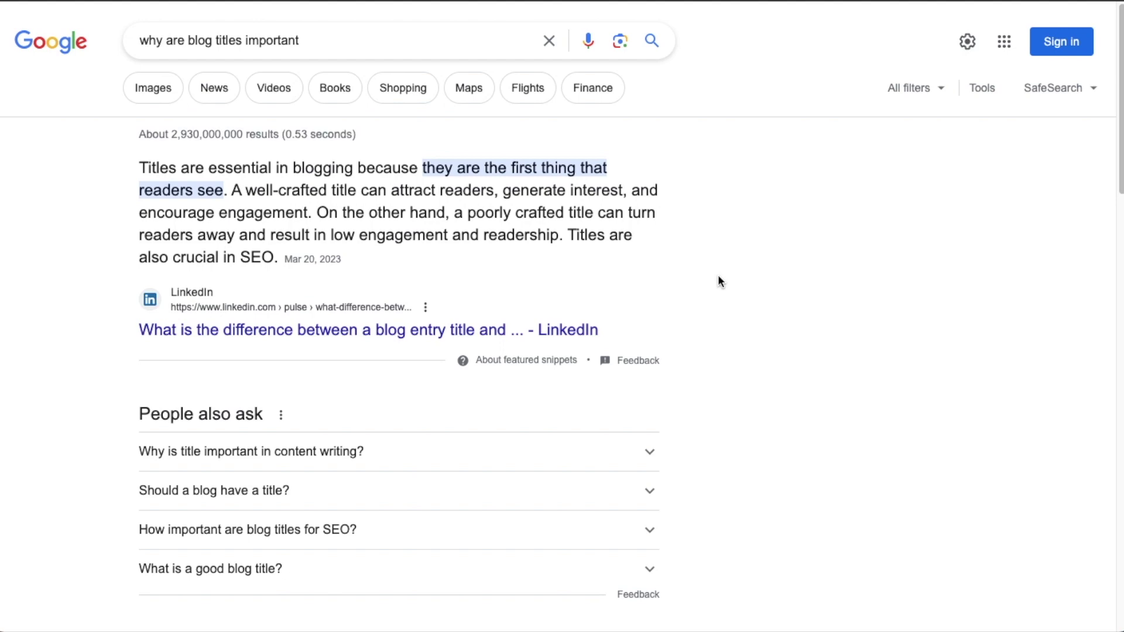
scroll(718, 278, "down", 2)
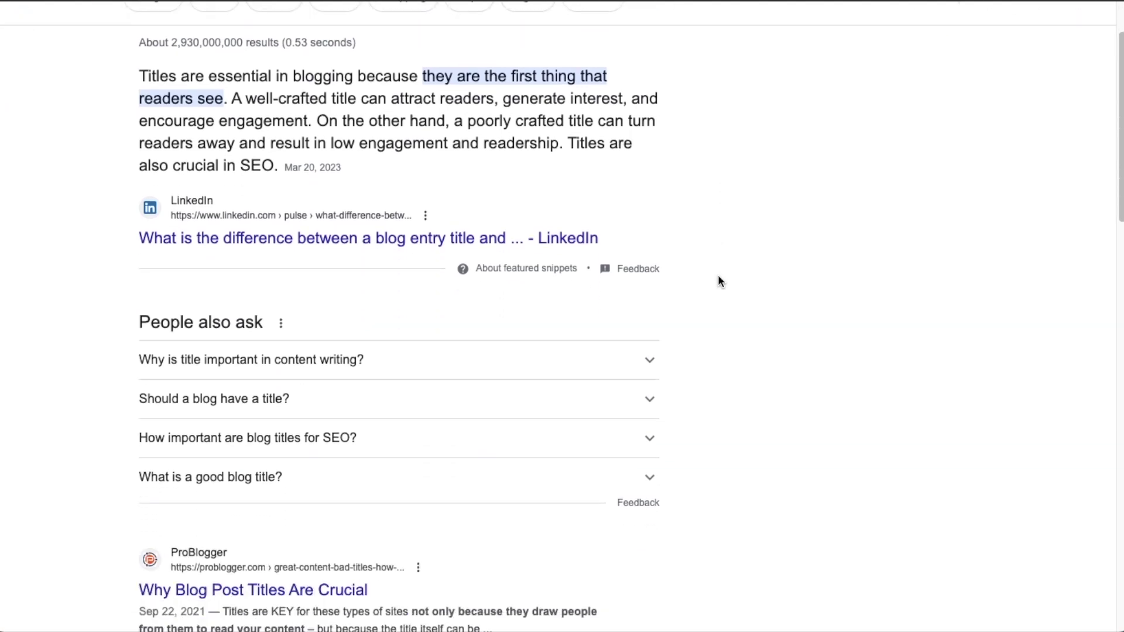
scroll(717, 282, "down", 7)
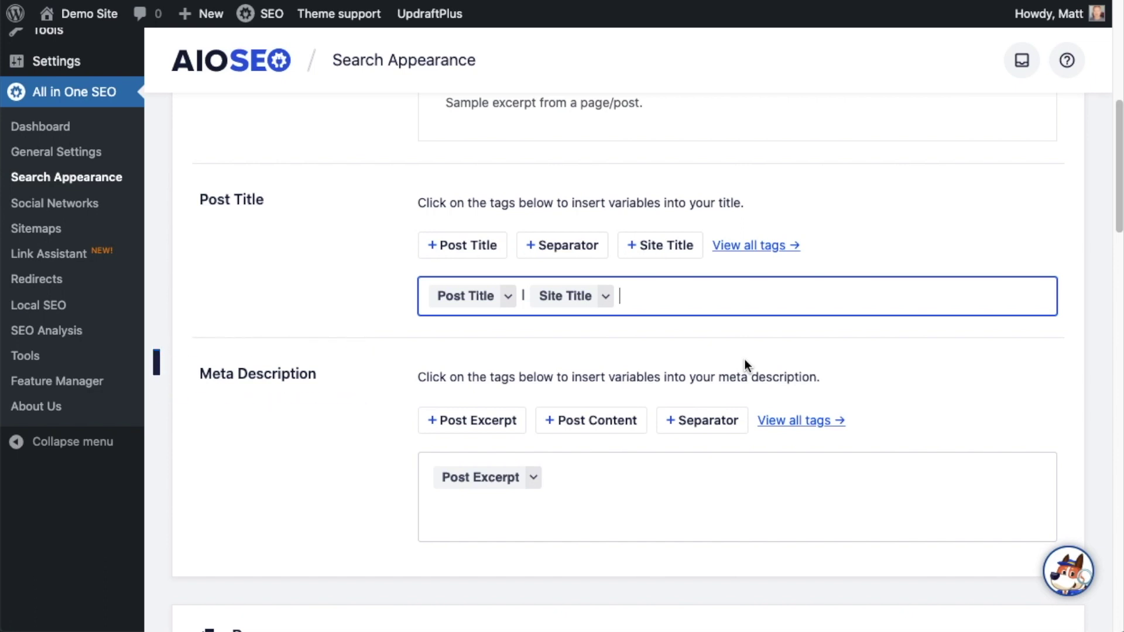
- Add the Category Title tag after Post Excerpt in the Meta Description format for Posts
scroll(743, 360, "up", 1)
scroll(745, 364, "up", 1)
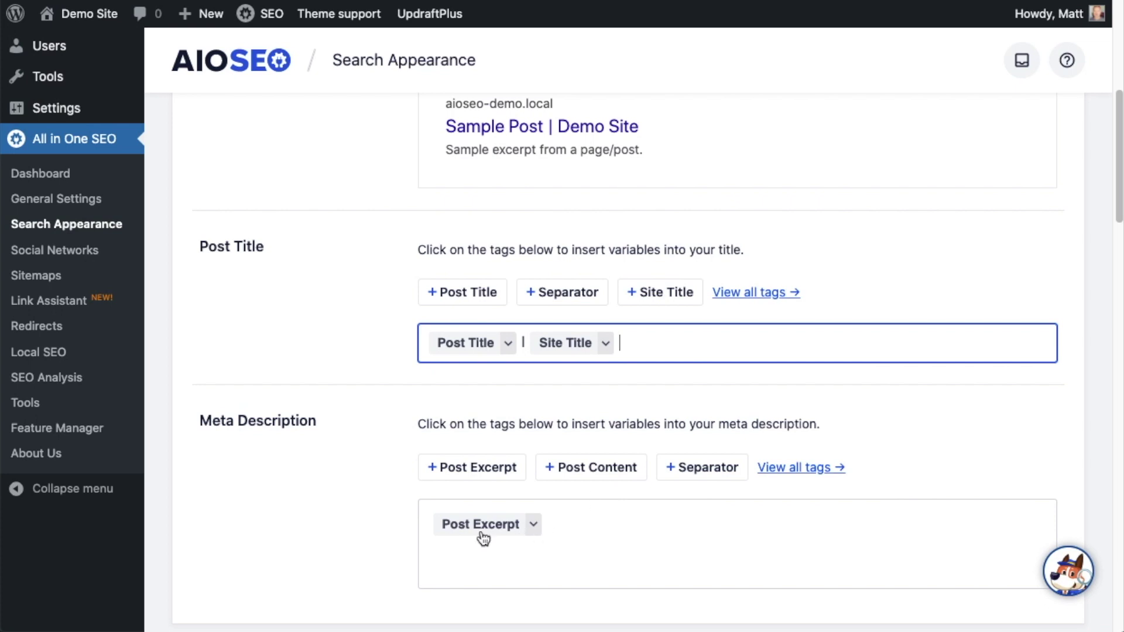
left_click(583, 525)
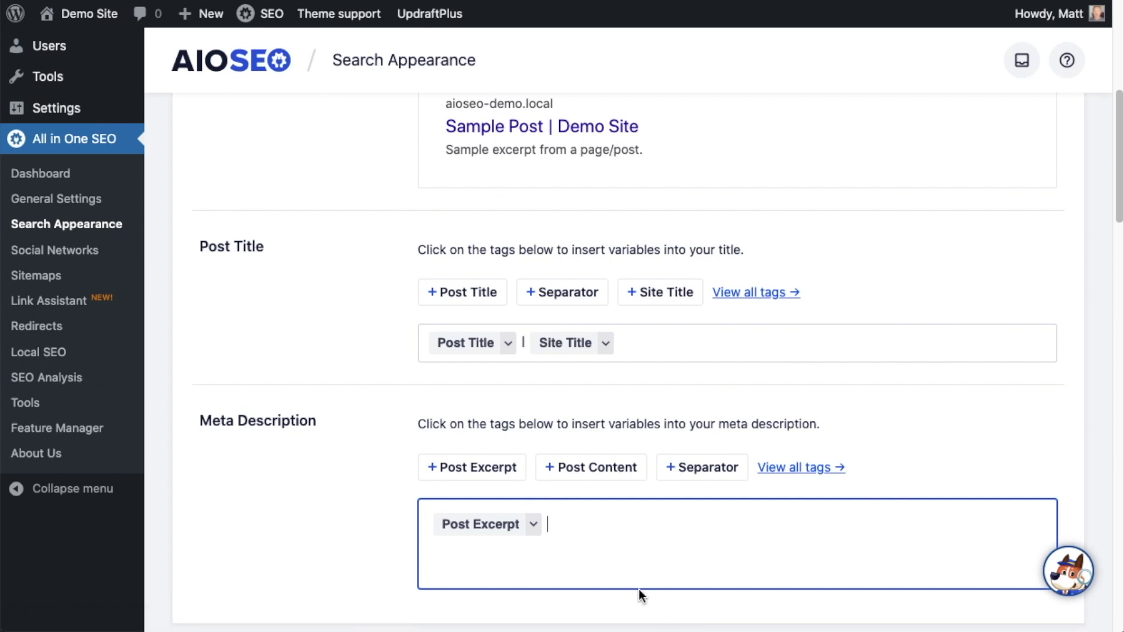
type("#")
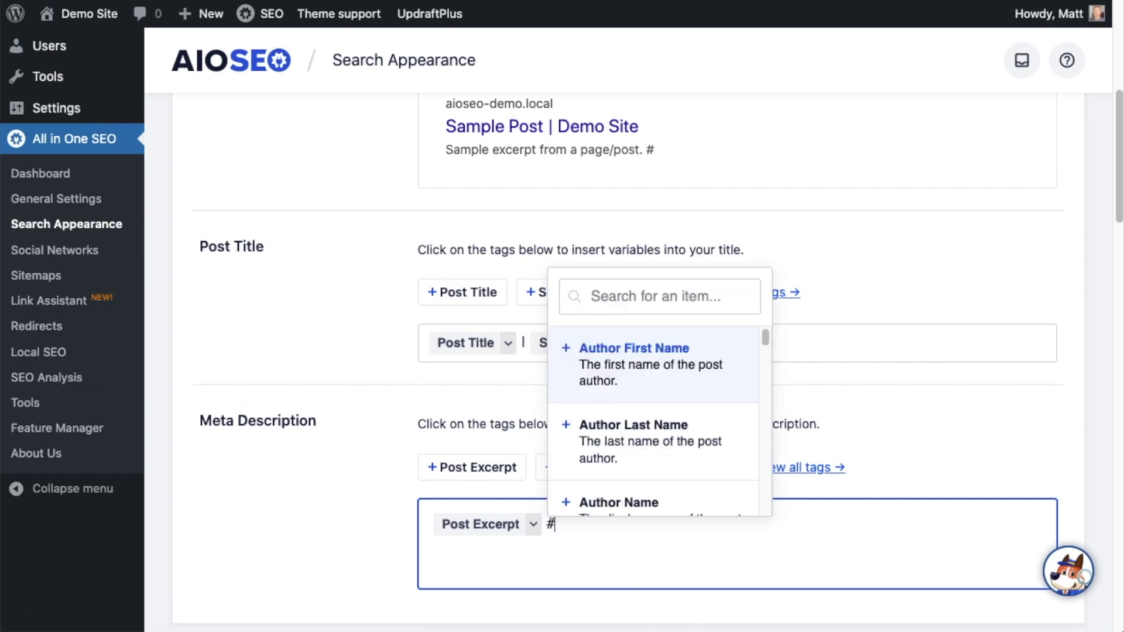
scroll(673, 404, "down", 4)
scroll(673, 404, "down", 5)
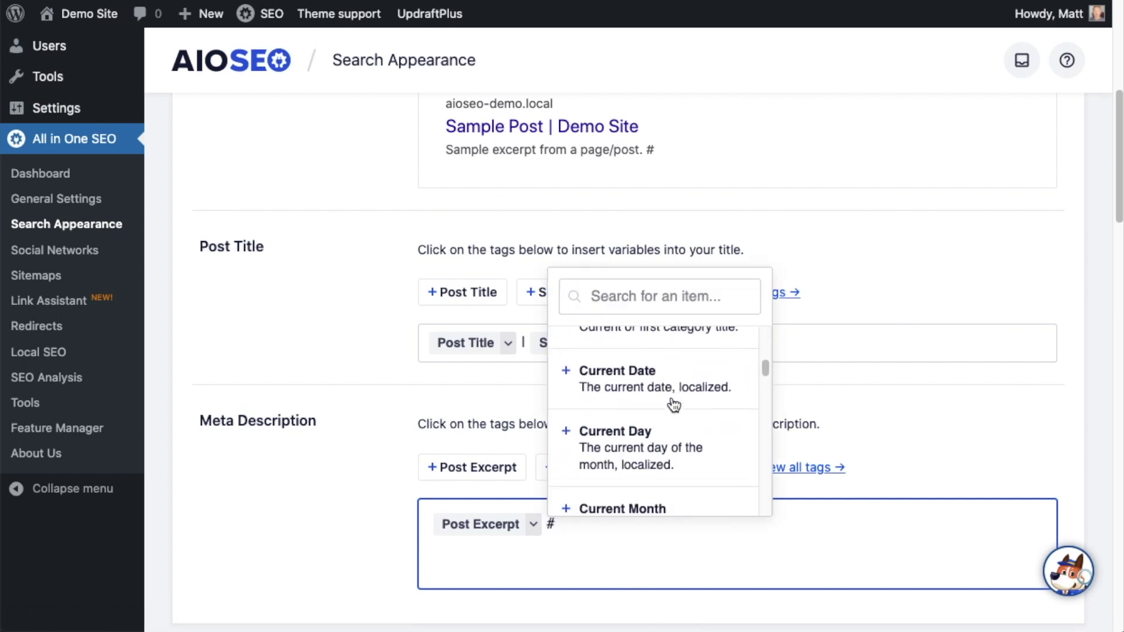
scroll(673, 408, "down", 5)
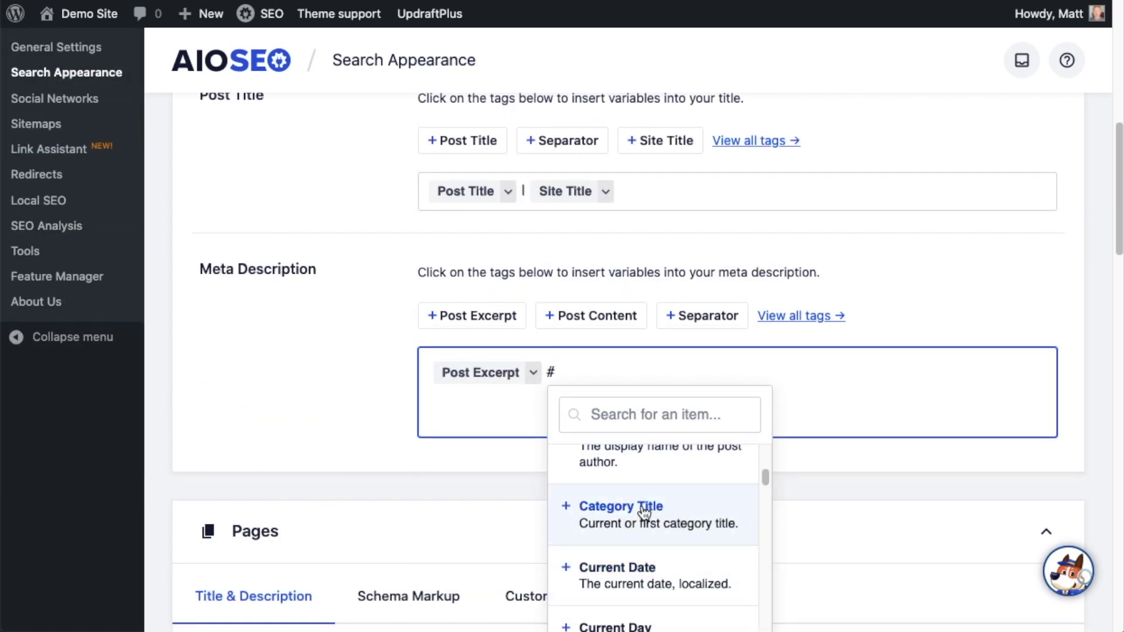
left_click(644, 513)
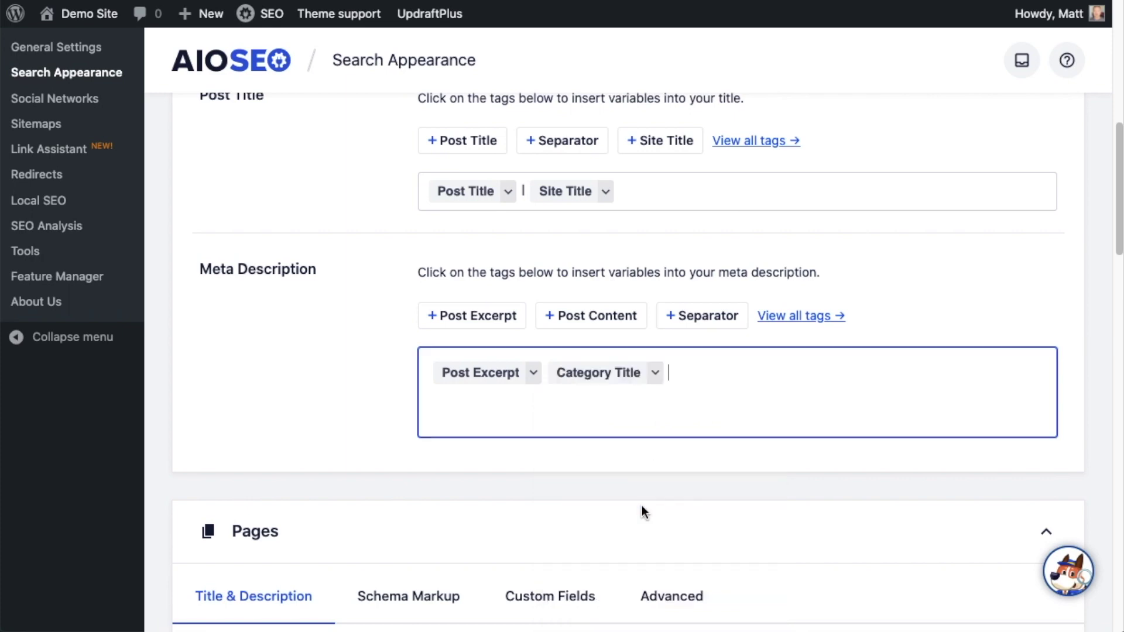
- Check the updated Posts preview and save the Search Appearance changes
scroll(371, 430, "up", 5)
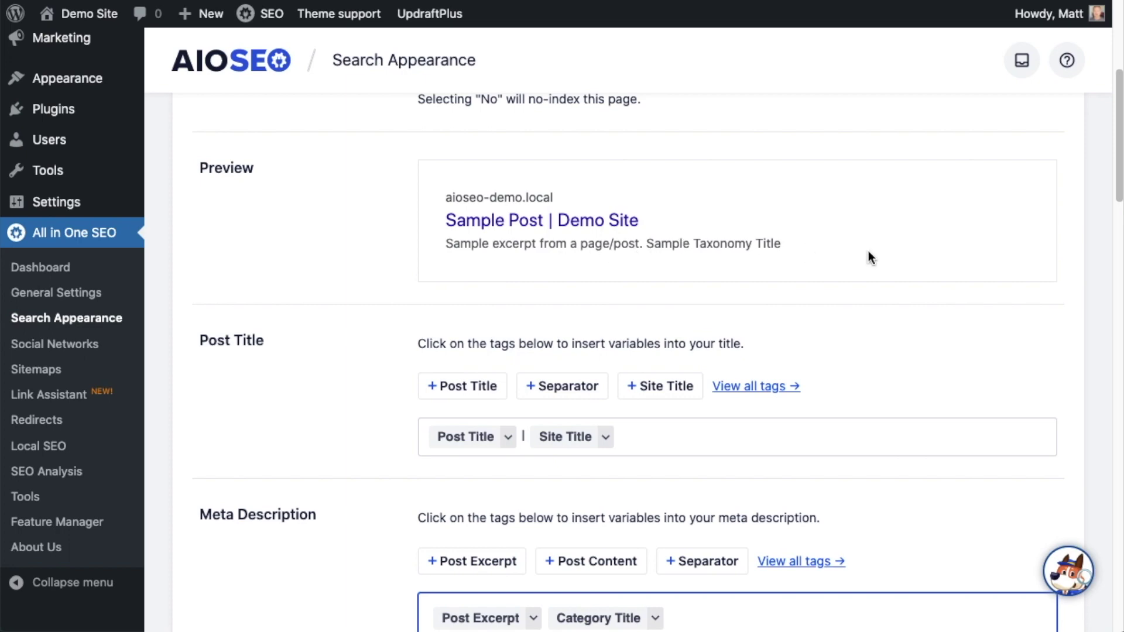
scroll(889, 266, "up", 6)
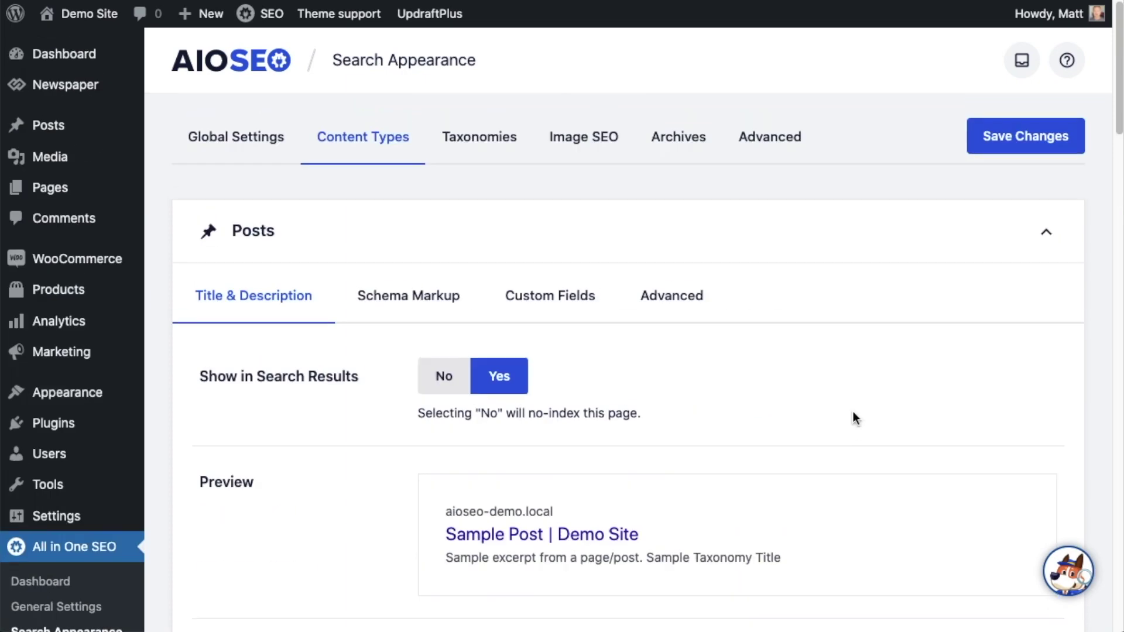
left_click(1015, 146)
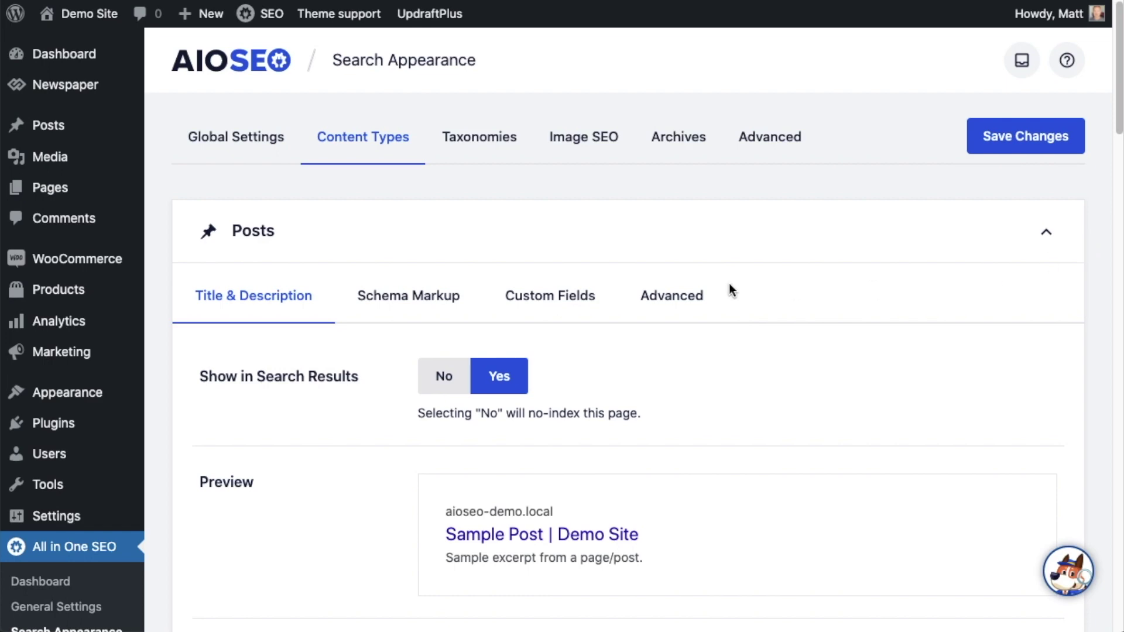
- Review the search result preview, Page Title and Meta Description formats in the Pages section
scroll(730, 289, "down", 8)
scroll(730, 287, "down", 8)
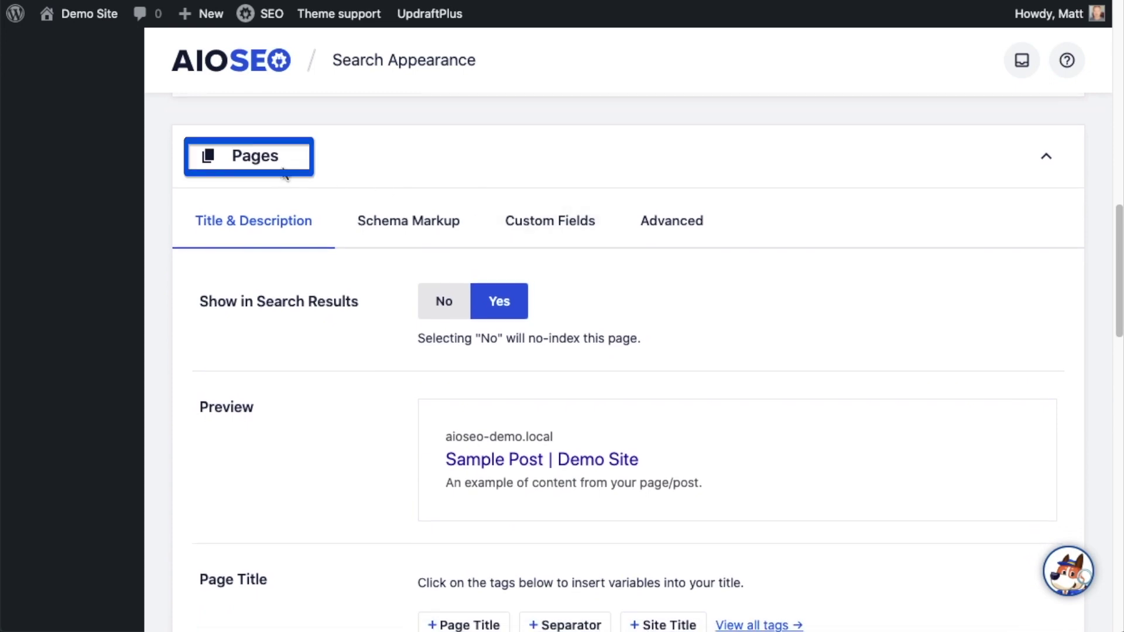
scroll(269, 171, "down", 2)
scroll(269, 171, "down", 12)
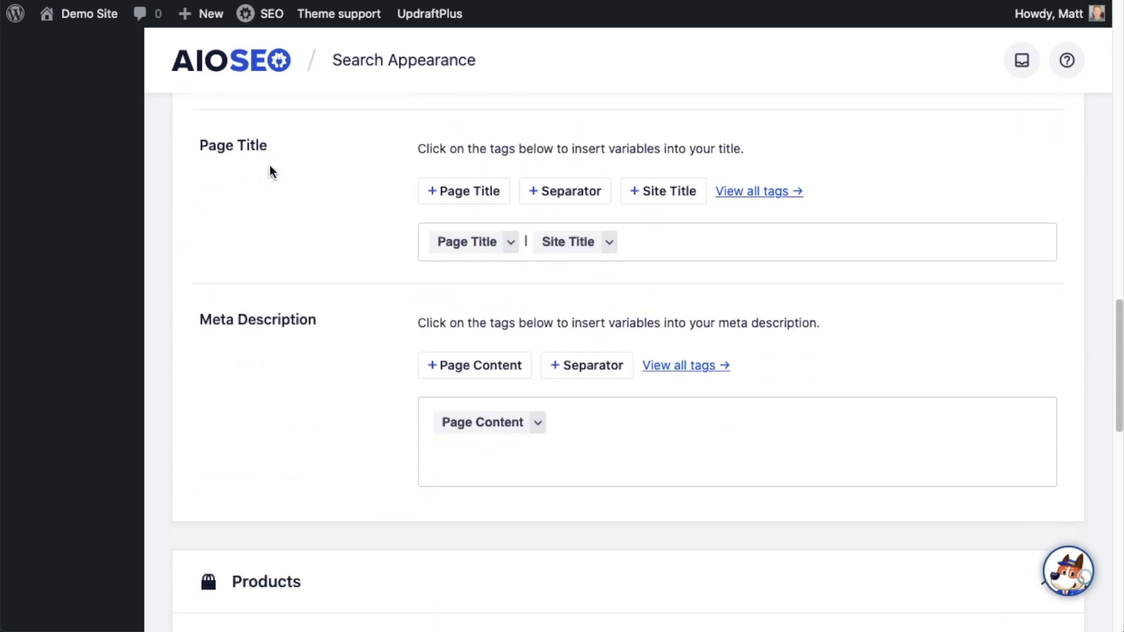
scroll(269, 171, "down", 1)
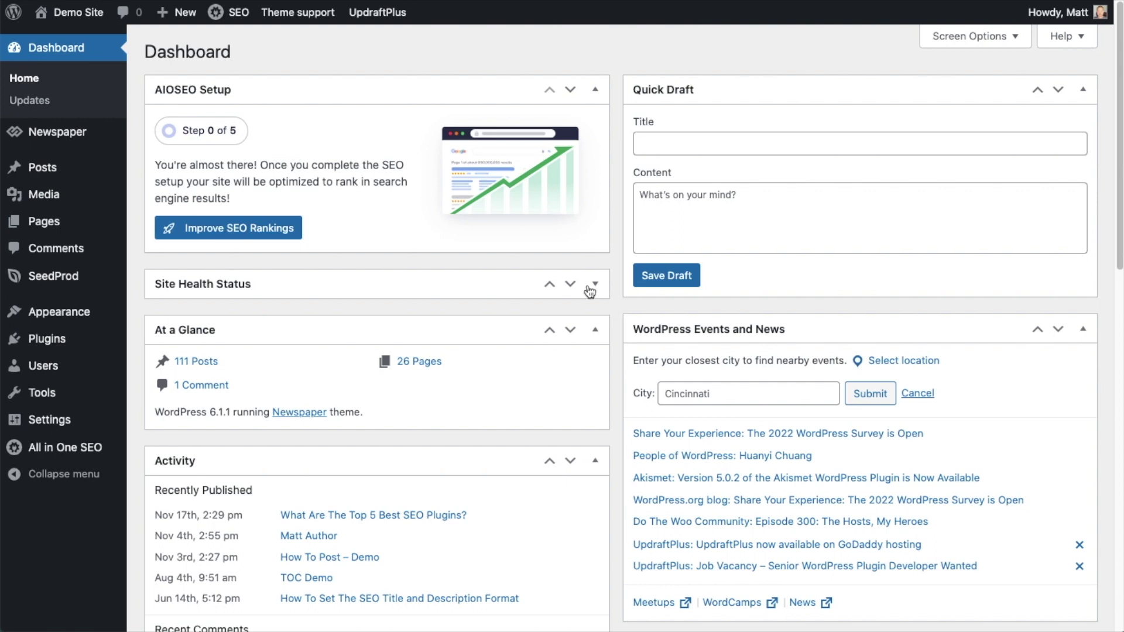
- Find the post "Men's Basketball Shoes (Red and Black)" in the posts list and open it for editing
left_click(43, 170)
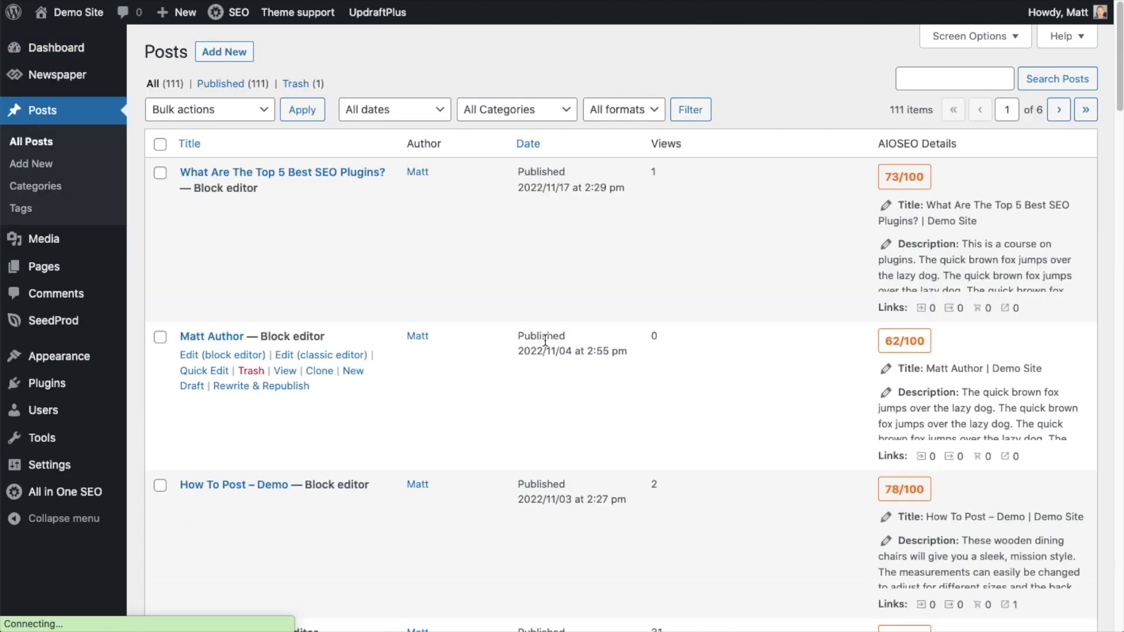
scroll(545, 340, "down", 2)
scroll(545, 339, "down", 10)
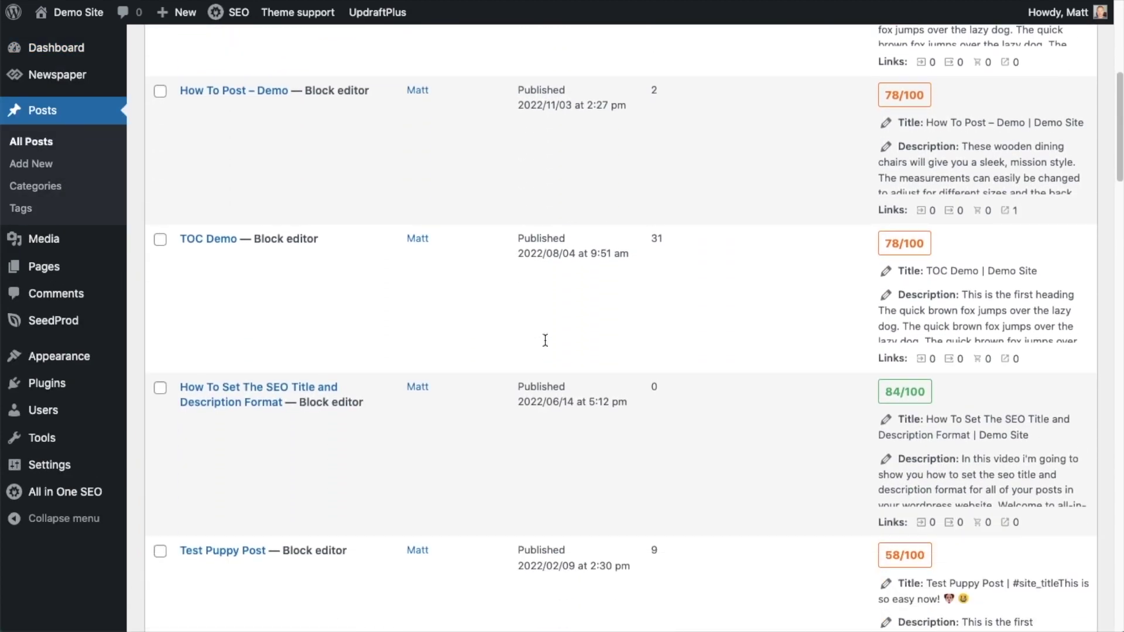
scroll(545, 340, "down", 8)
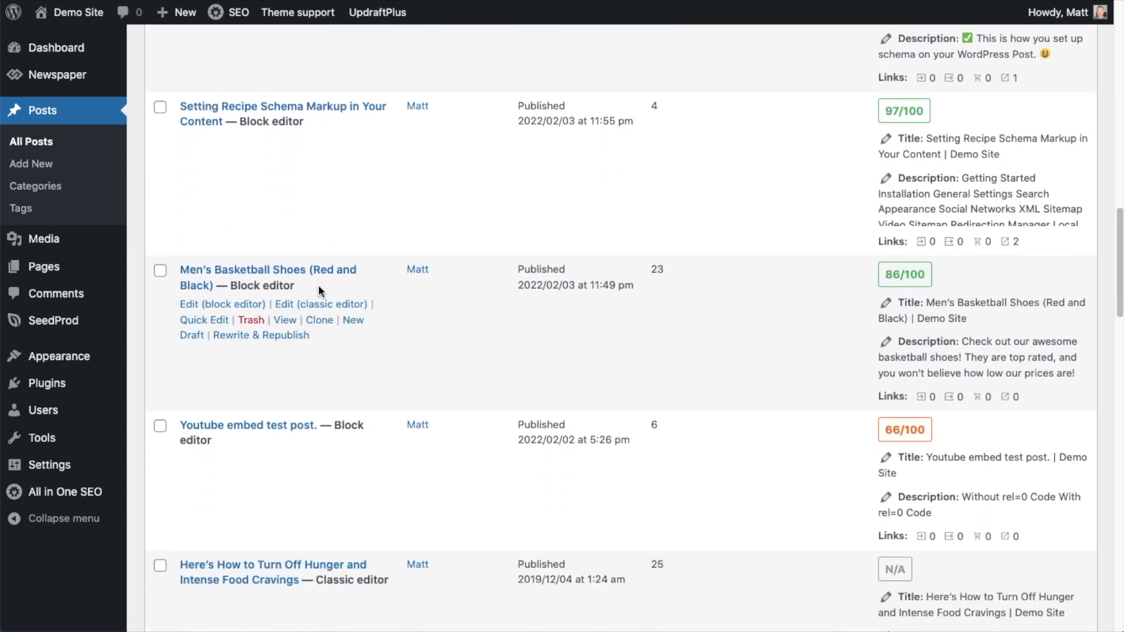
left_click(308, 276)
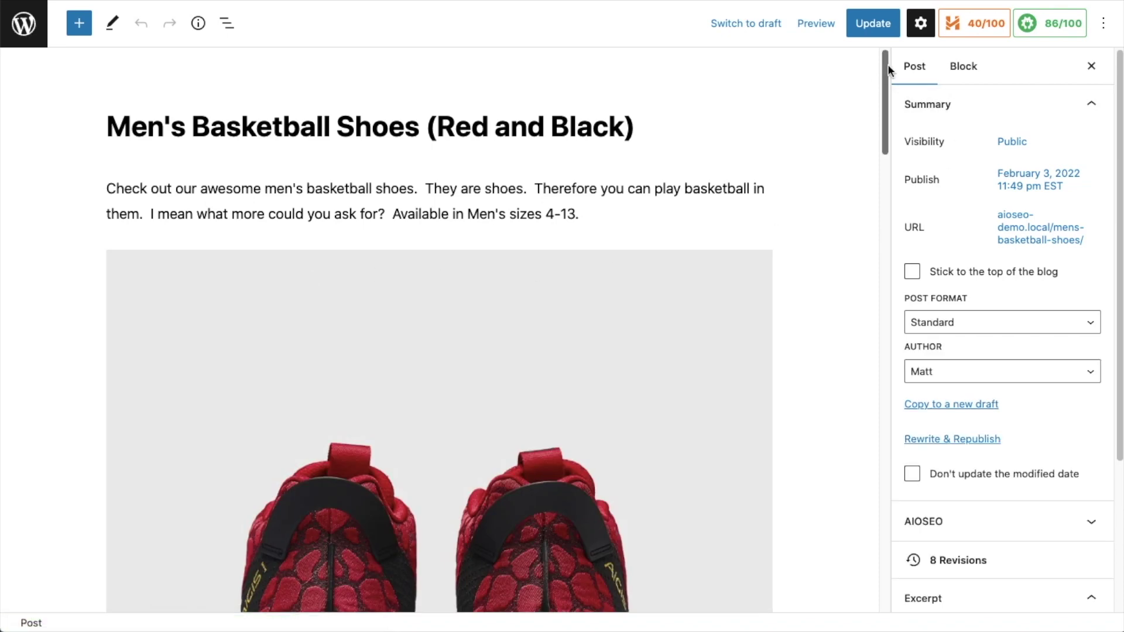
- Examine the Snippet Preview, Post Title and Meta Description in the basketball shoes post's AIOSEO Settings
left_click_drag(887, 62, 852, 417)
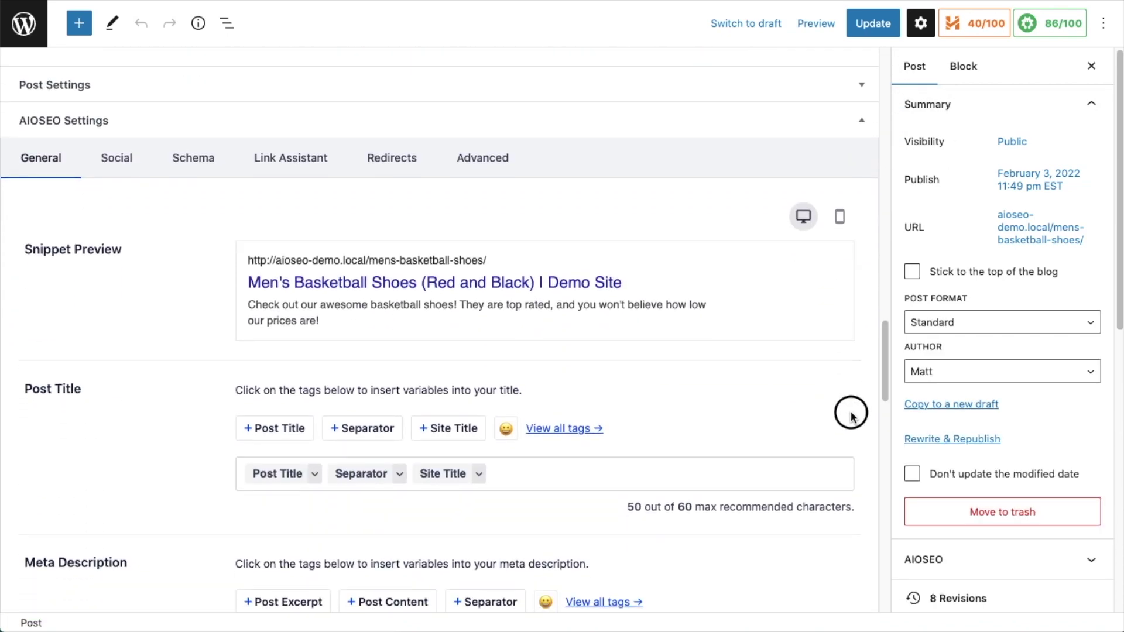
scroll(852, 415, "down", 1)
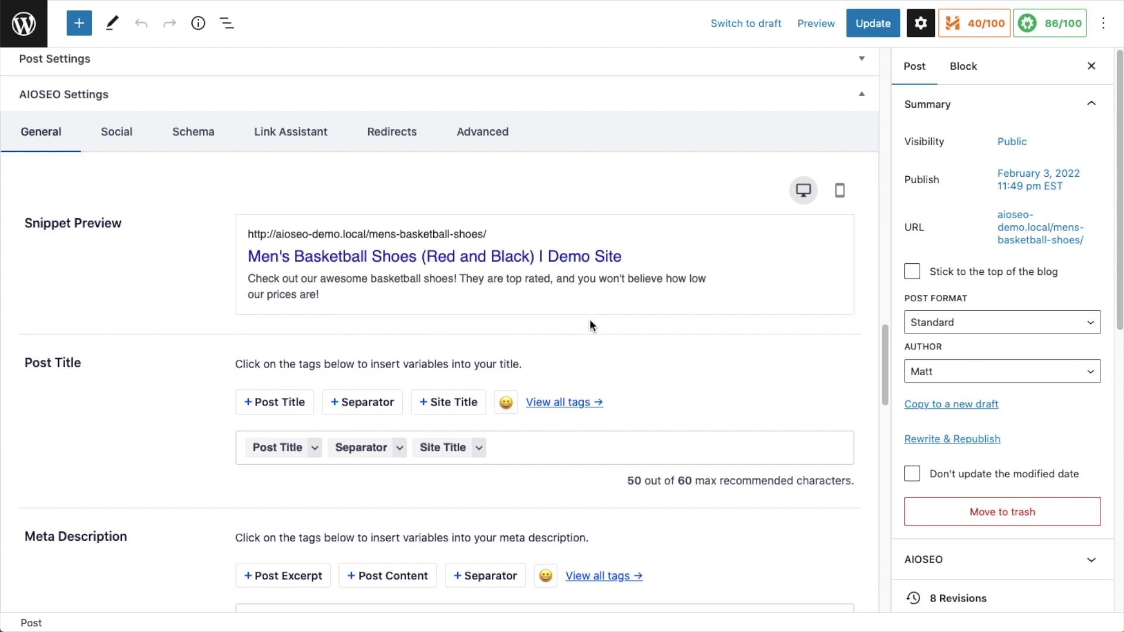
scroll(589, 320, "down", 2)
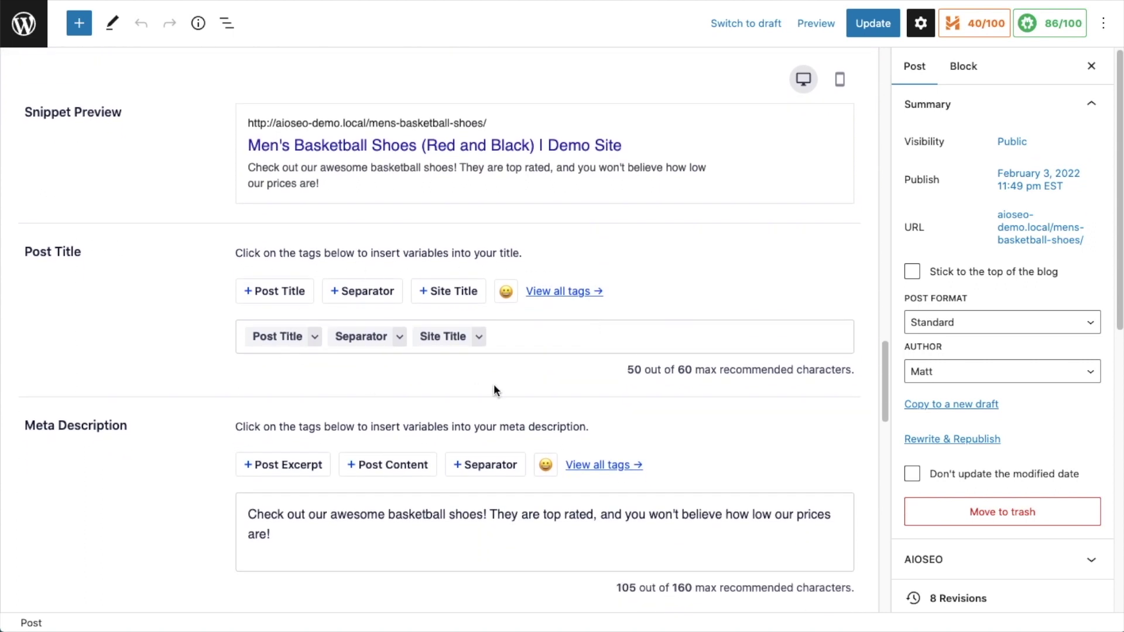
scroll(494, 386, "down", 2)
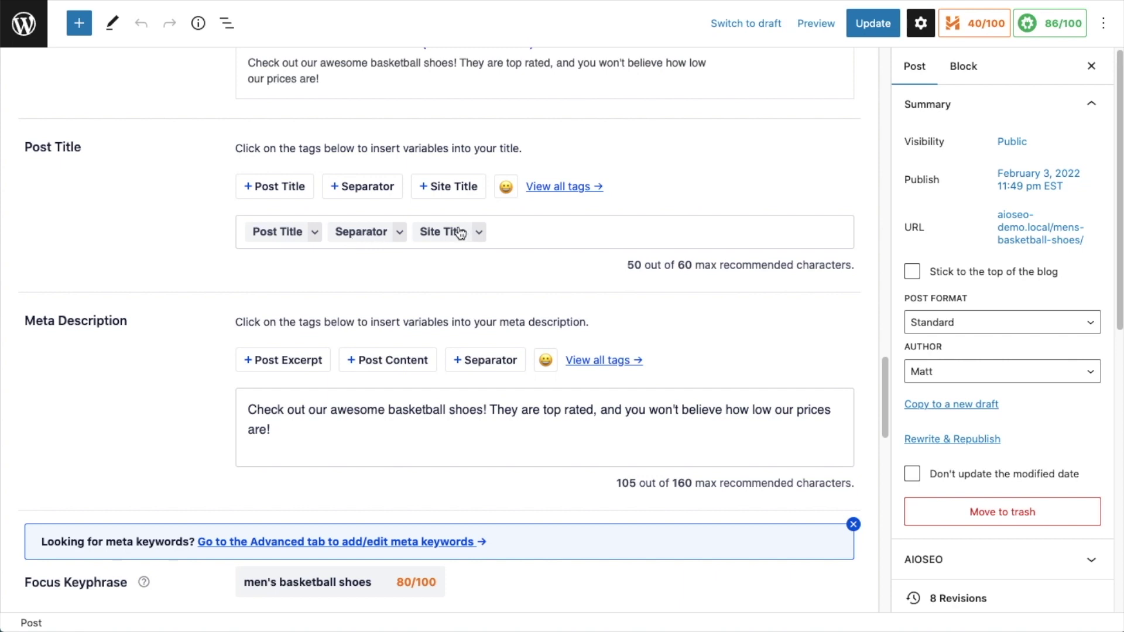
scroll(225, 234, "up", 2)
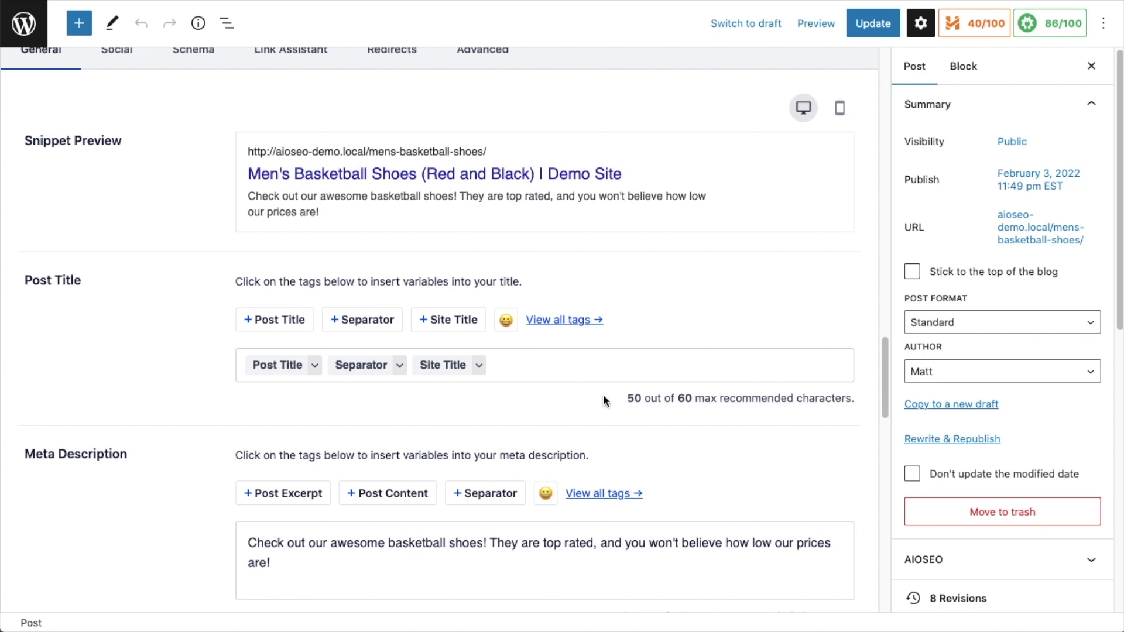
scroll(503, 378, "down", 1)
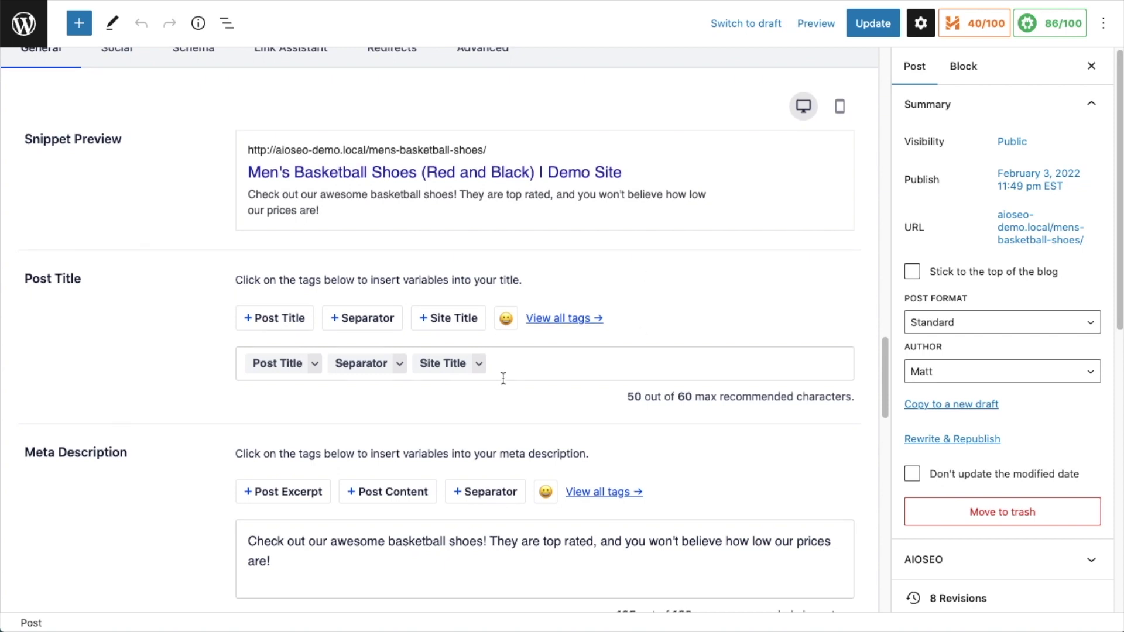
- Insert a green check mark emoji after the Site Title tag in the post's SEO title
left_click(513, 364)
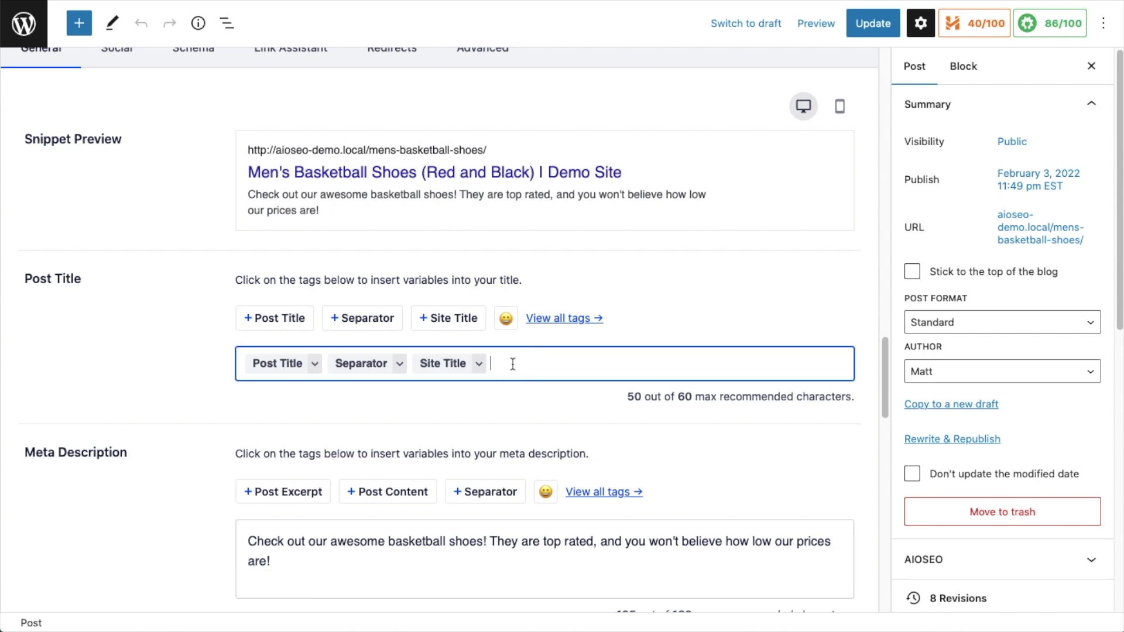
left_click(507, 321)
left_click(682, 445)
- Browse all smart tags available for the post's SEO title and close the list without choosing one
left_click(559, 319)
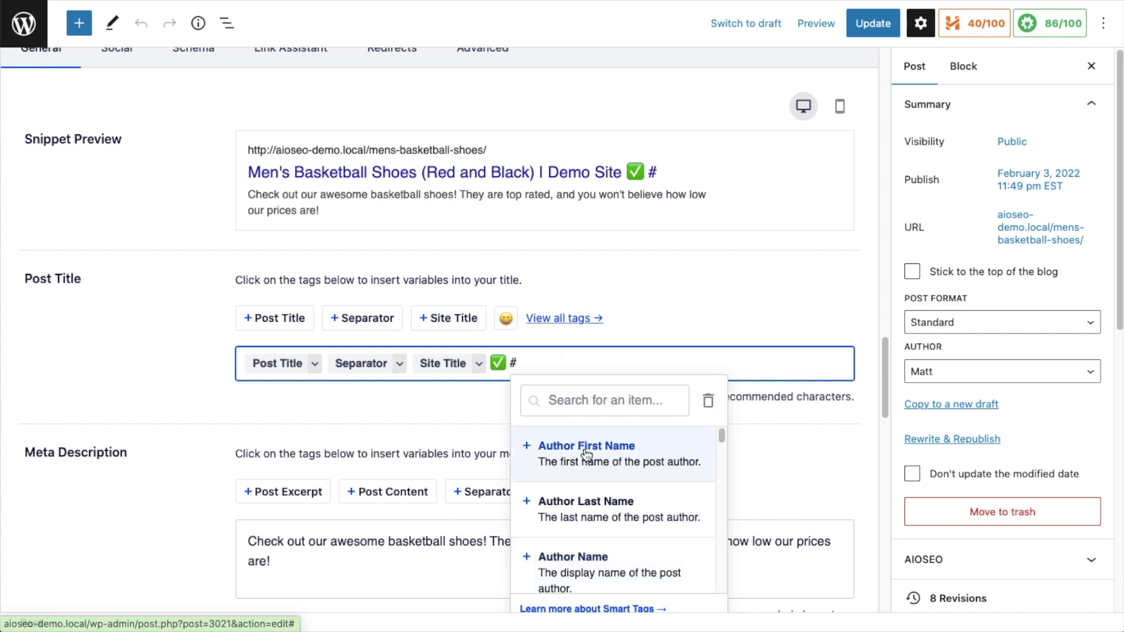
scroll(601, 495, "down", 6)
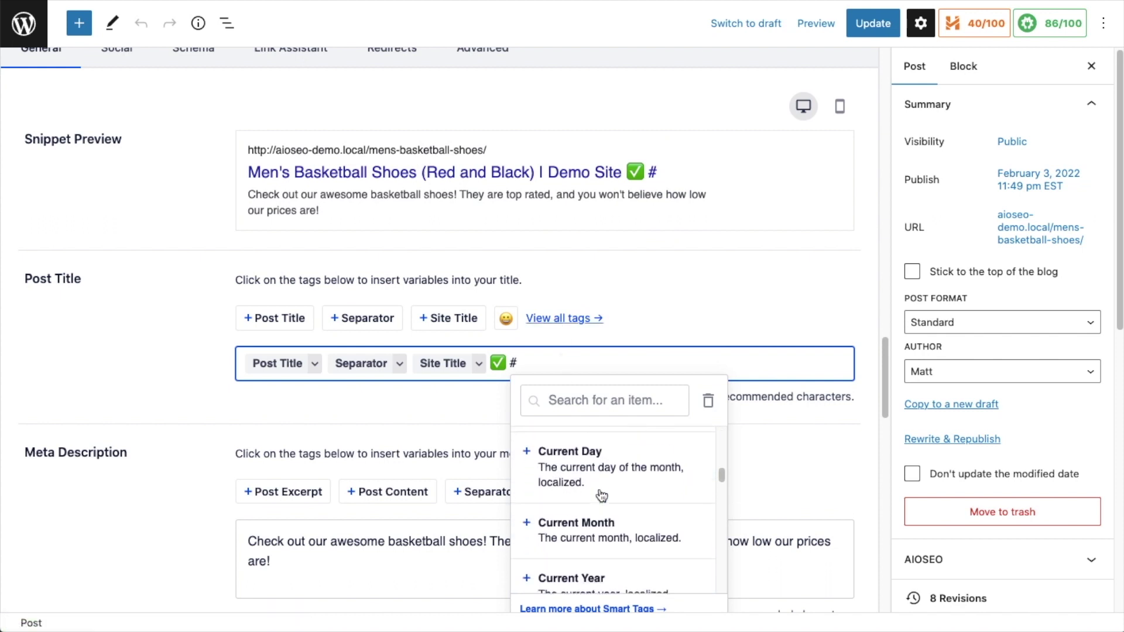
scroll(601, 495, "down", 3)
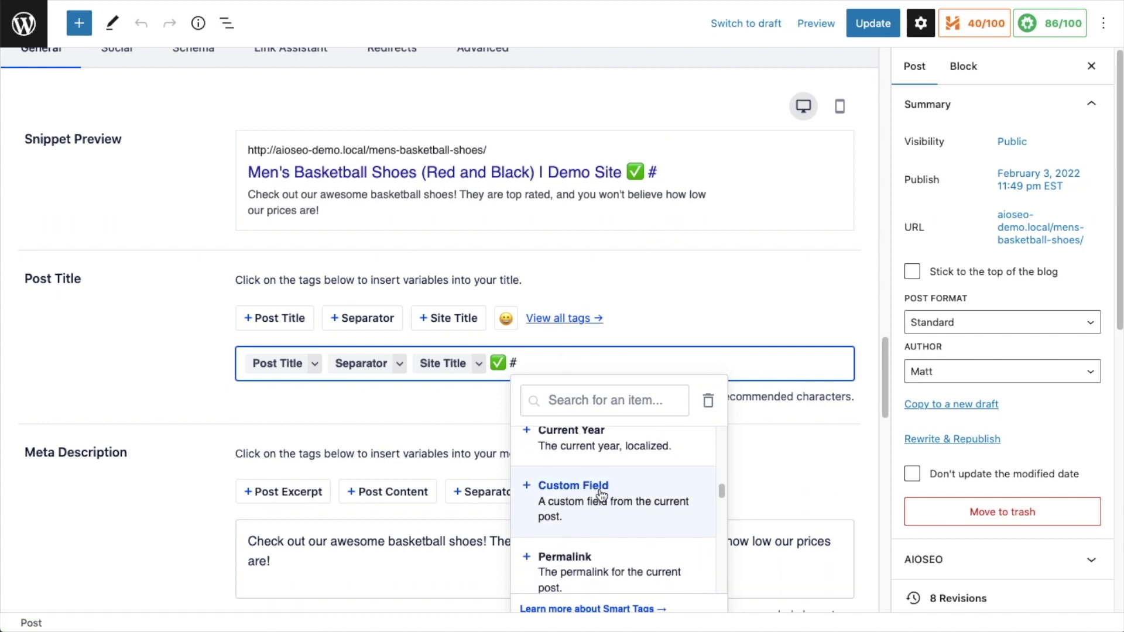
scroll(602, 495, "down", 5)
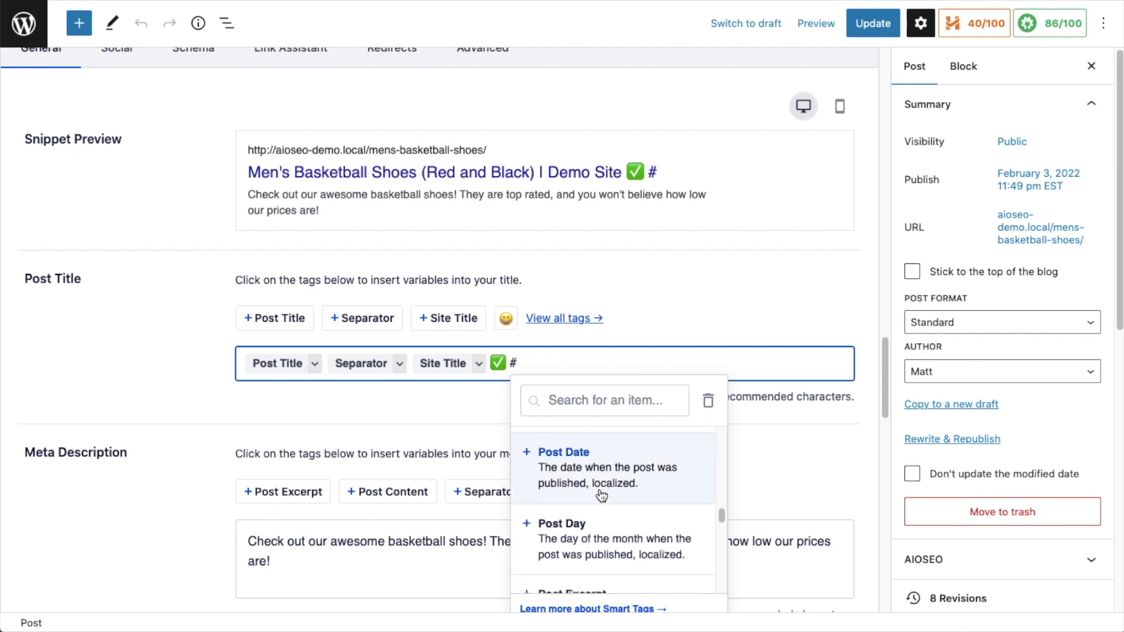
scroll(602, 494, "down", 3)
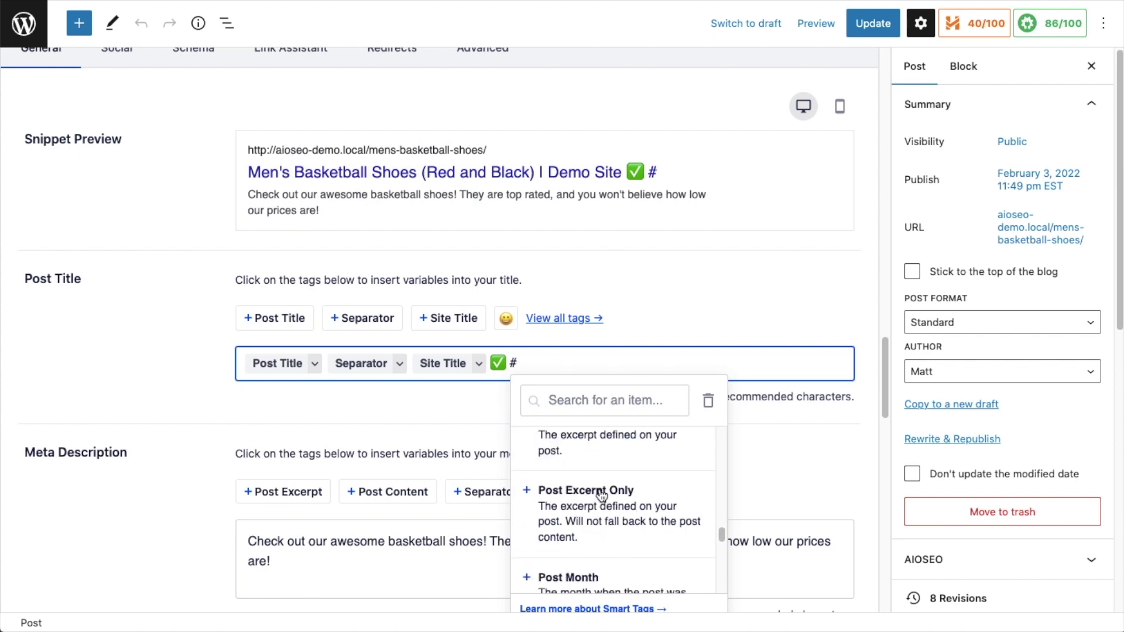
left_click(175, 354)
- Check the smart tags available for the post's Meta Description and close the list without adding any
scroll(202, 254, "down", 3)
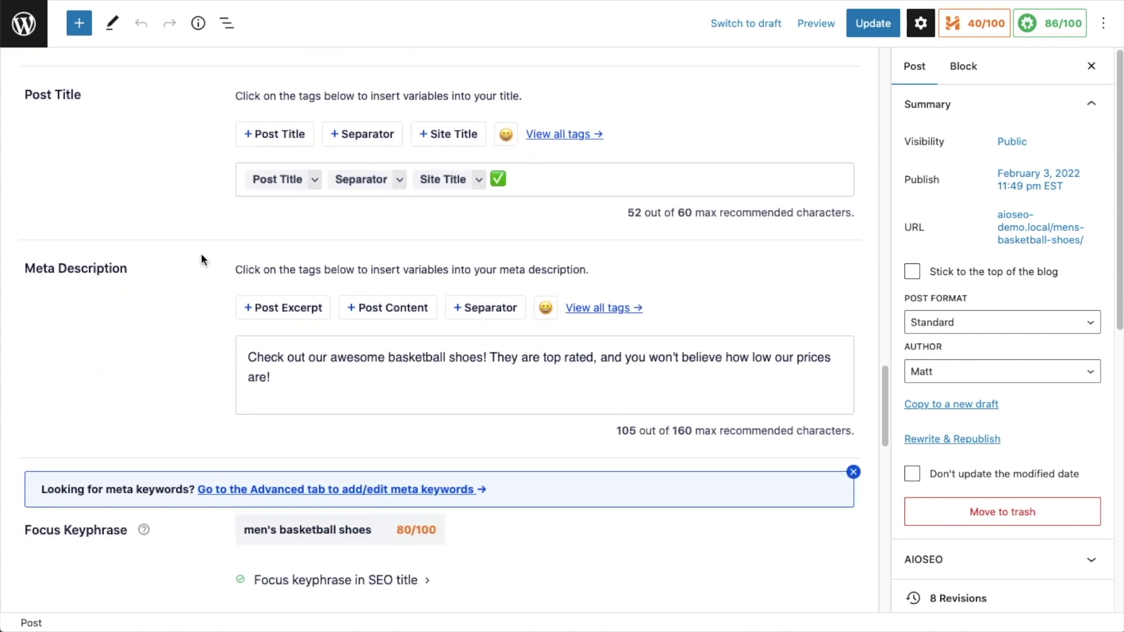
scroll(200, 254, "down", 1)
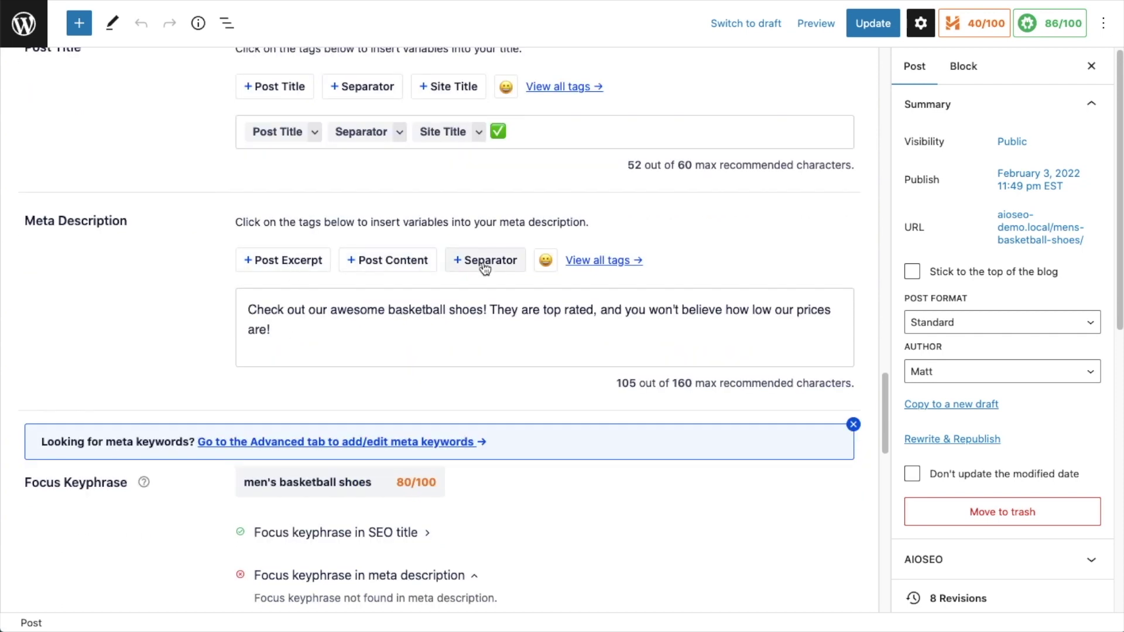
left_click(618, 270)
scroll(382, 465, "down", 1)
scroll(381, 465, "up", 1)
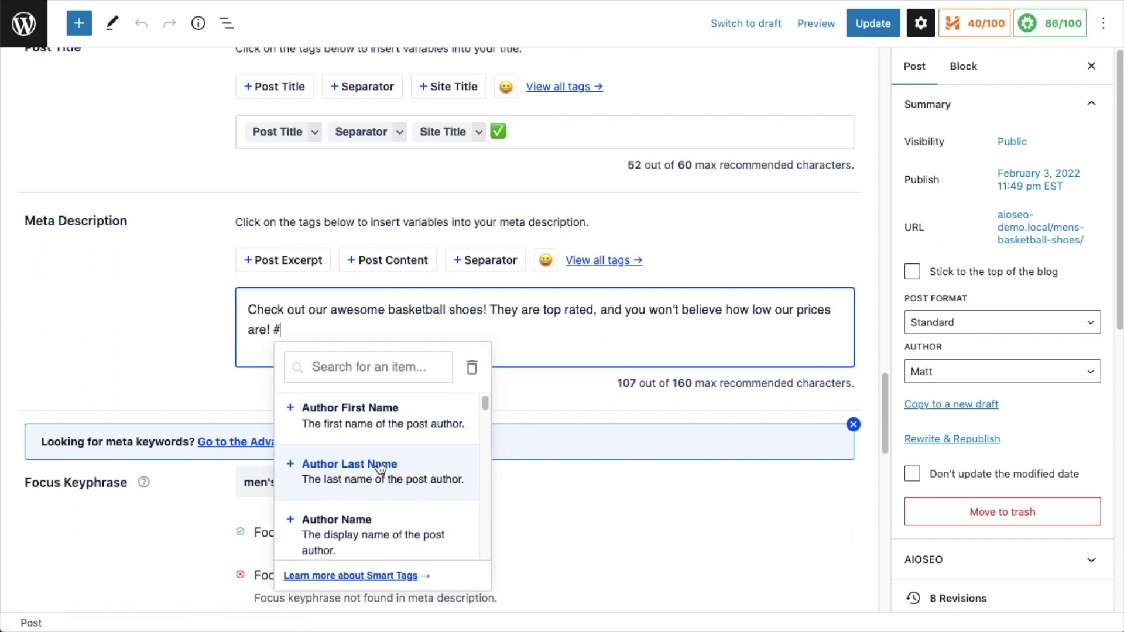
scroll(380, 469, "up", 1)
left_click(178, 388)
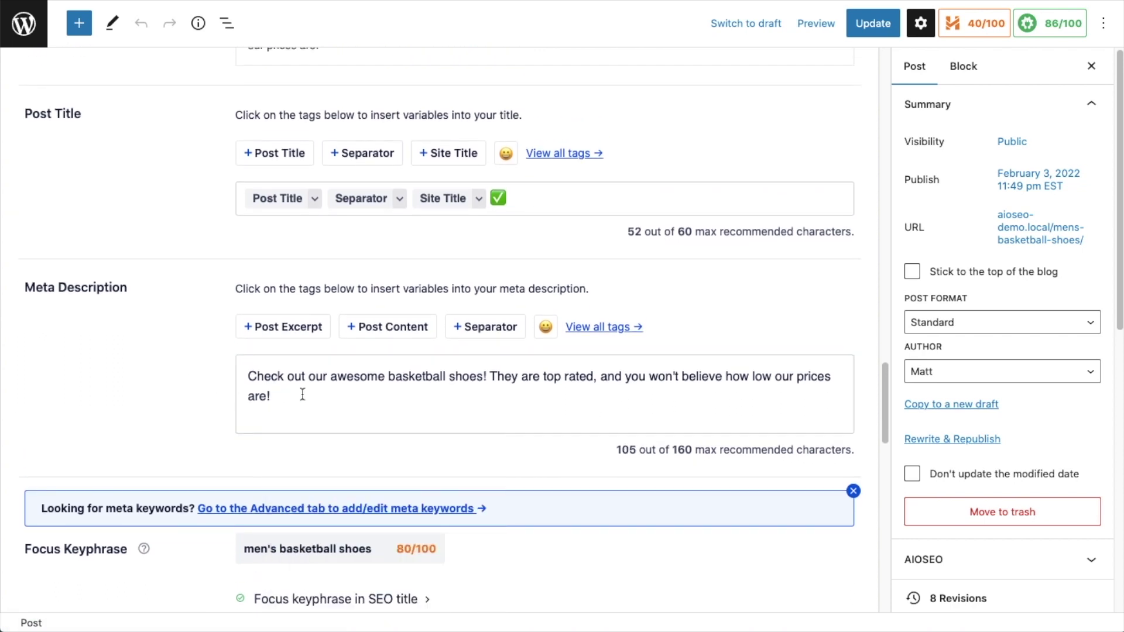
- Browse the inline smart tag list from within the Meta Description text and dismiss it without inserting a tag
left_click(302, 394)
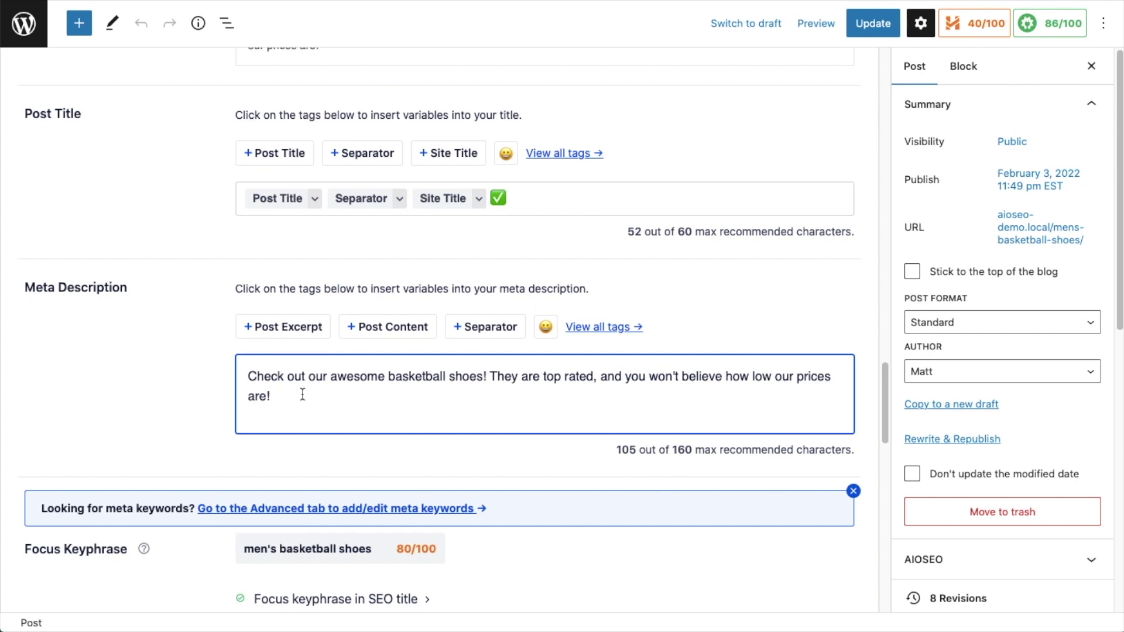
type("#")
scroll(369, 494, "down", 2)
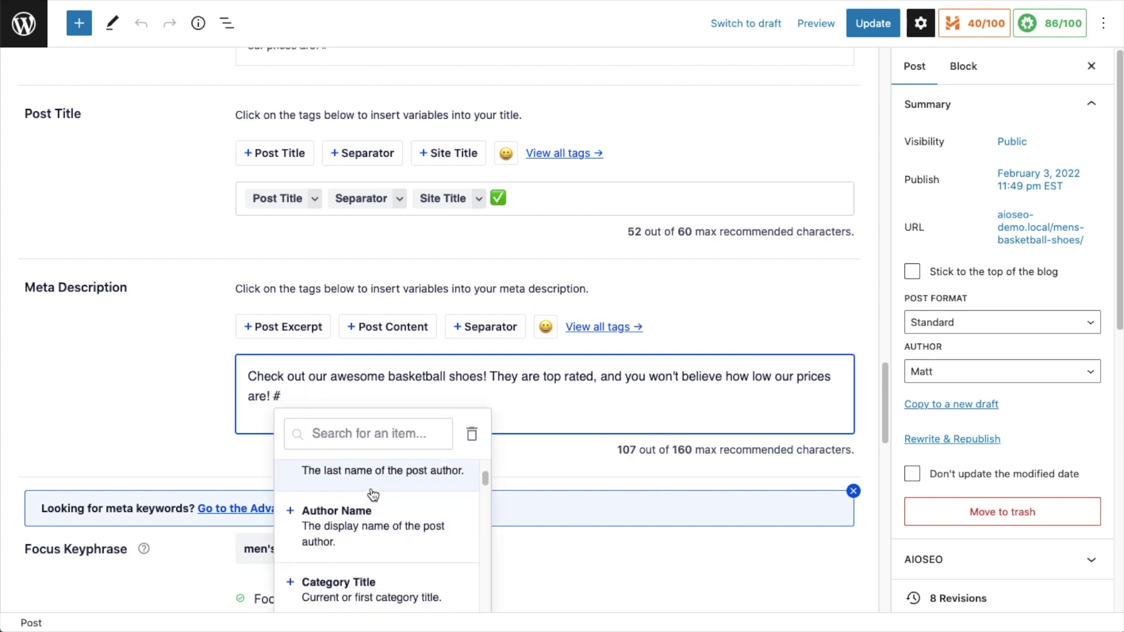
scroll(371, 497, "up", 2)
left_click(154, 384)
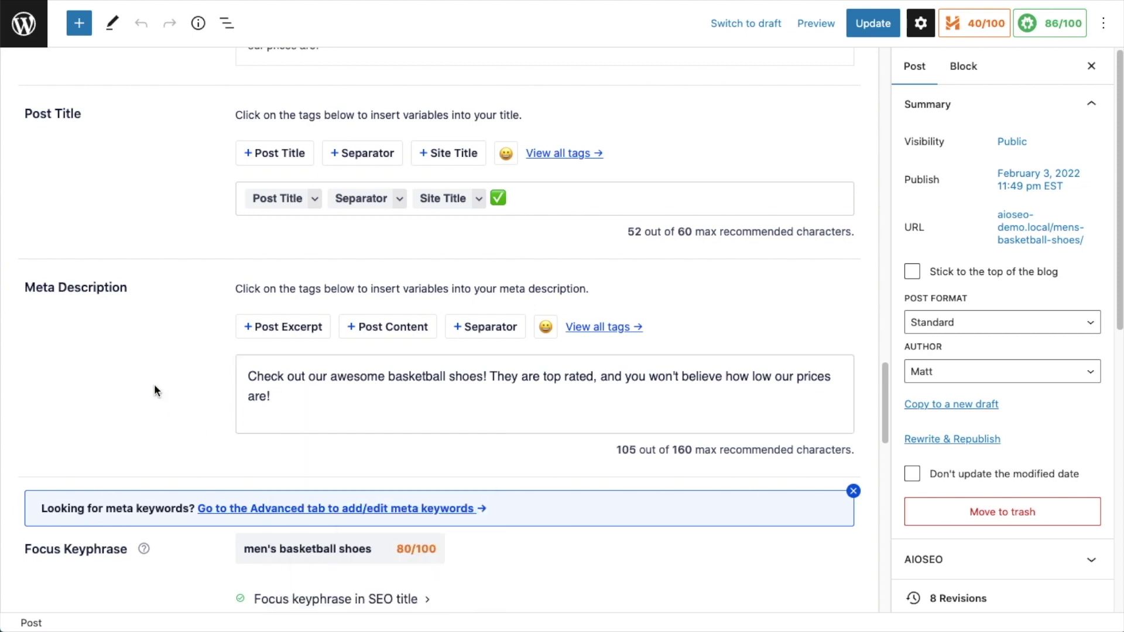
- Compare the custom Meta Description text with the description shown in the Snippet Preview
left_click(286, 396)
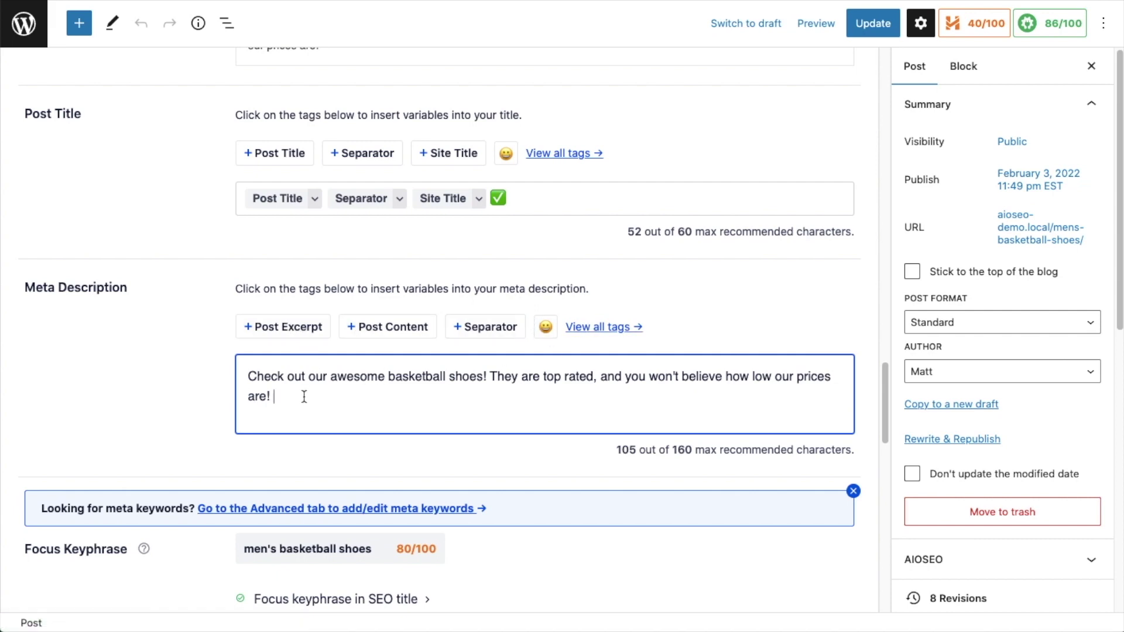
scroll(281, 388, "up", 4)
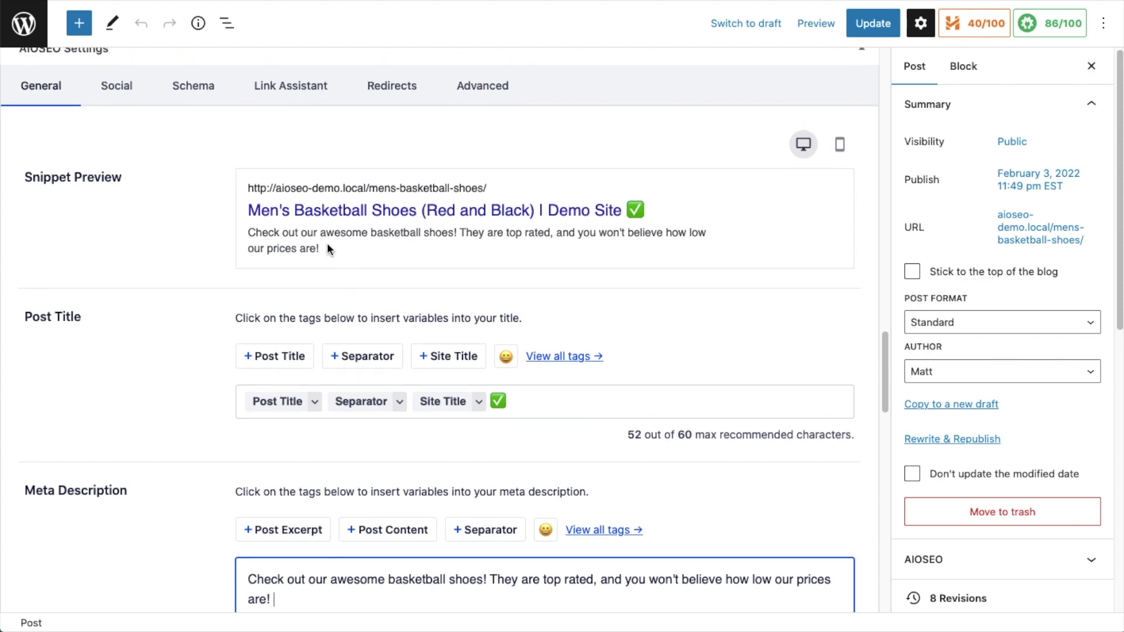
left_click_drag(326, 246, 251, 233)
left_click(217, 333)
- Replace the custom Meta Description text of the basketball shoes post with the Post Excerpt tag
scroll(211, 369, "down", 2)
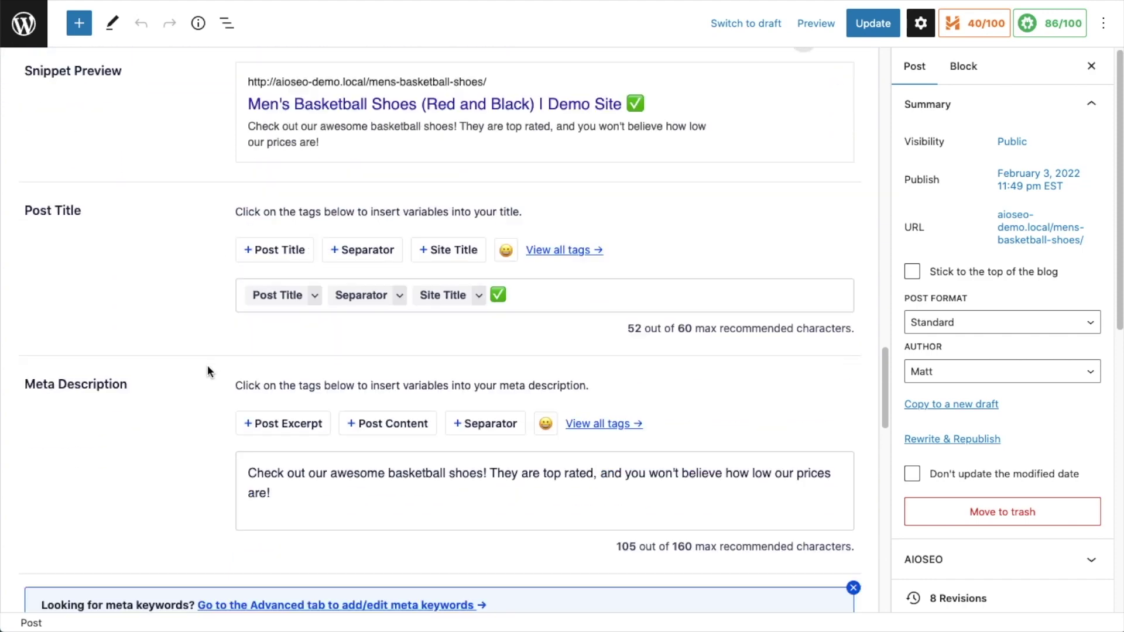
scroll(208, 372, "down", 4)
left_click_drag(284, 310, 246, 291)
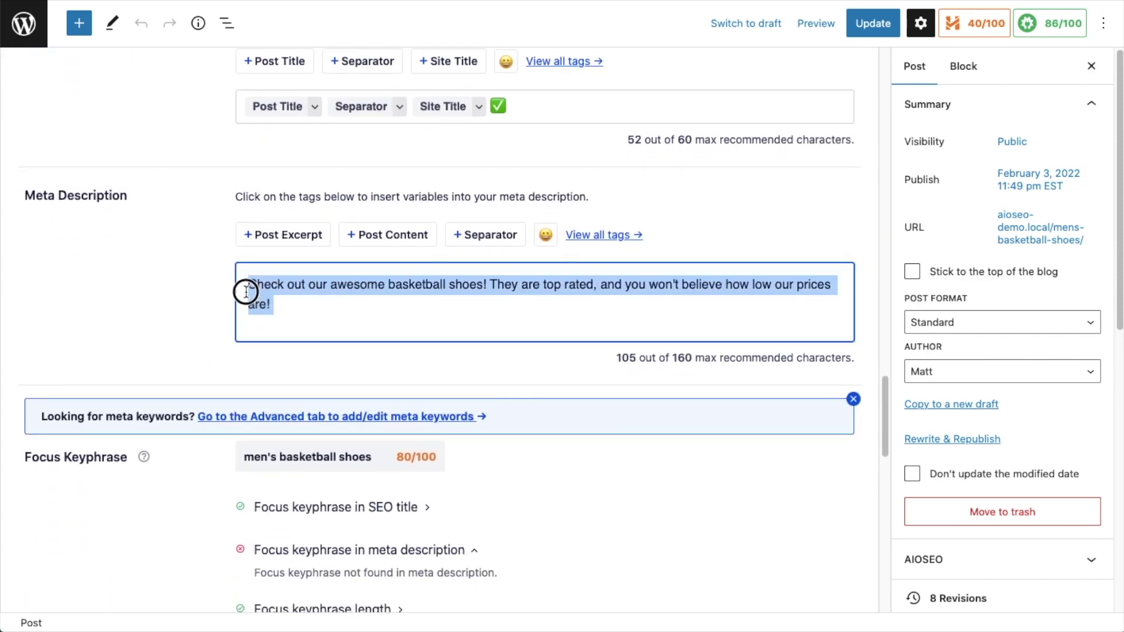
key("BackSpace")
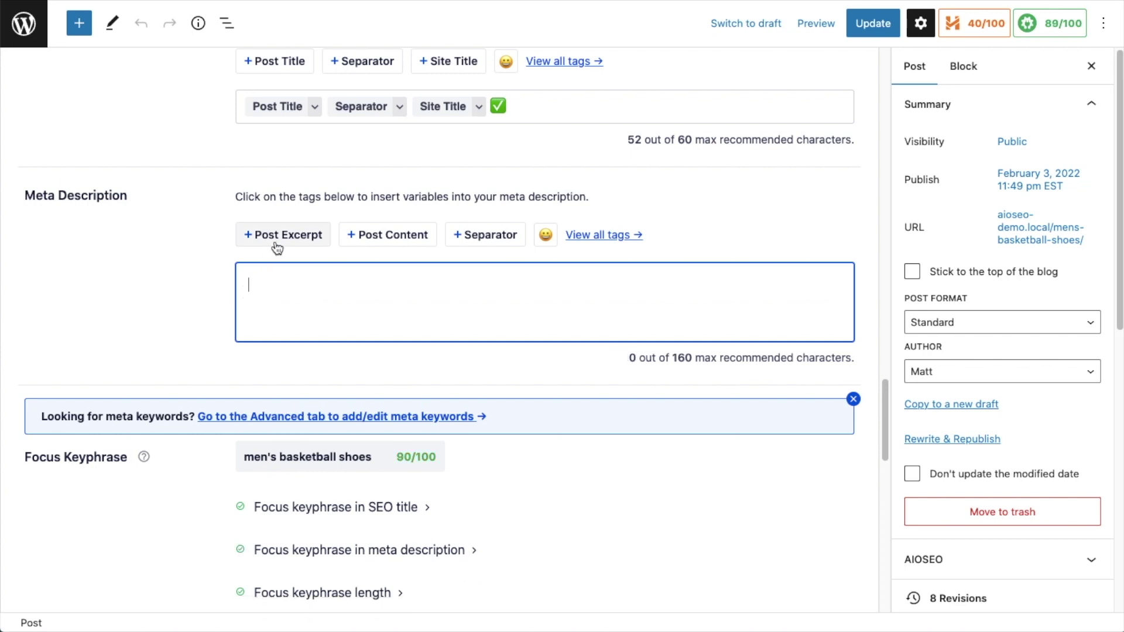
left_click(286, 237)
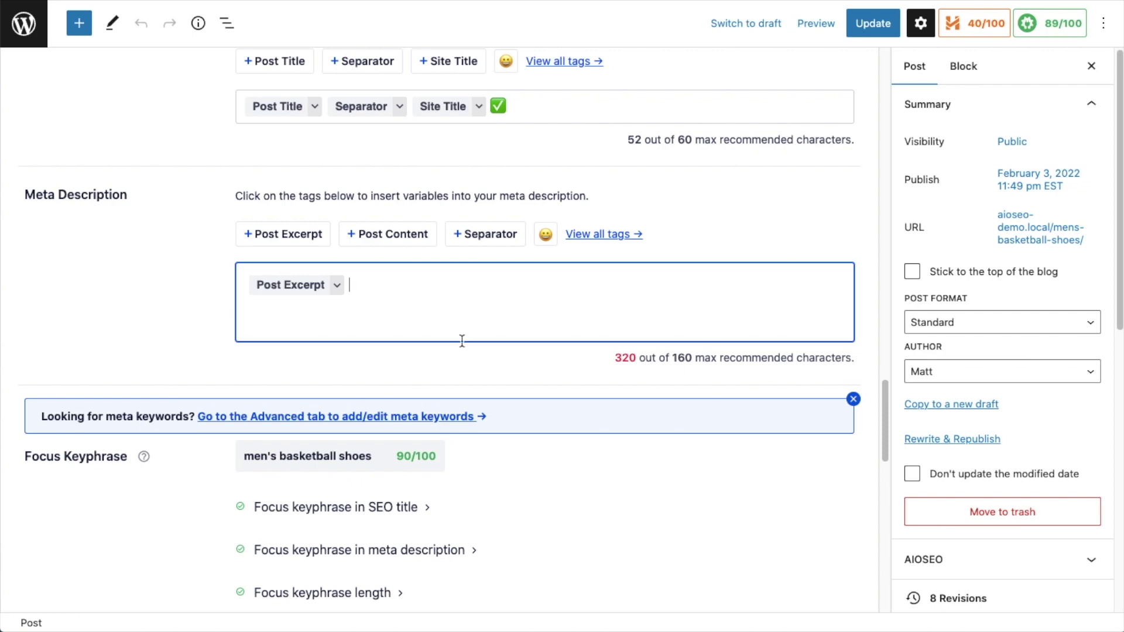
- Compare the post's opening paragraph with the description in the Snippet Preview
scroll(428, 291, "up", 20)
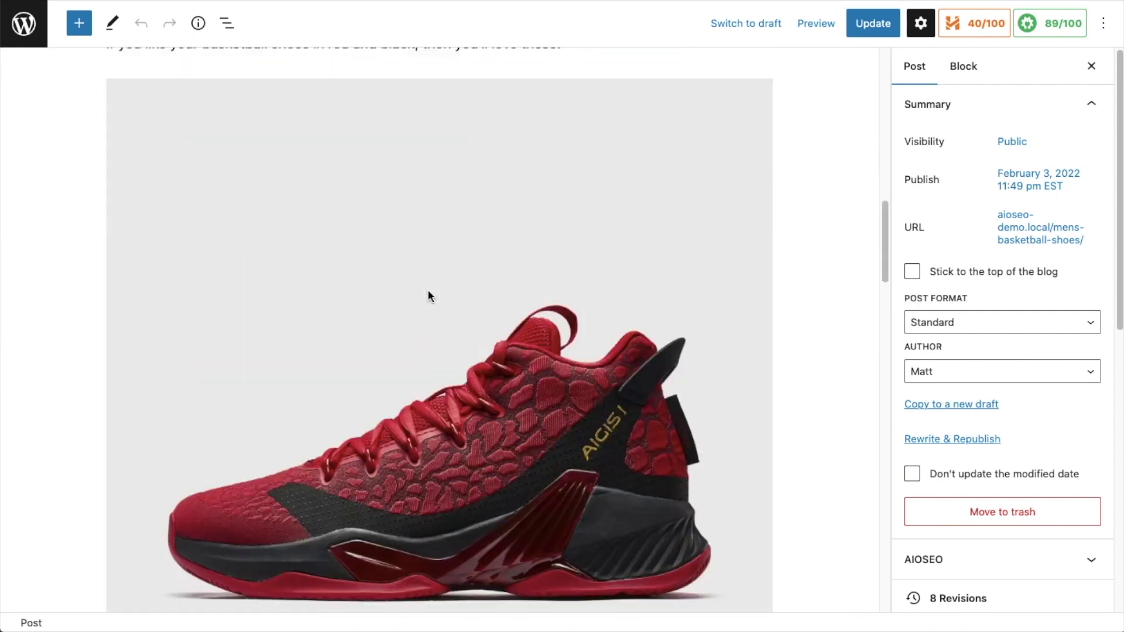
scroll(427, 289, "up", 5)
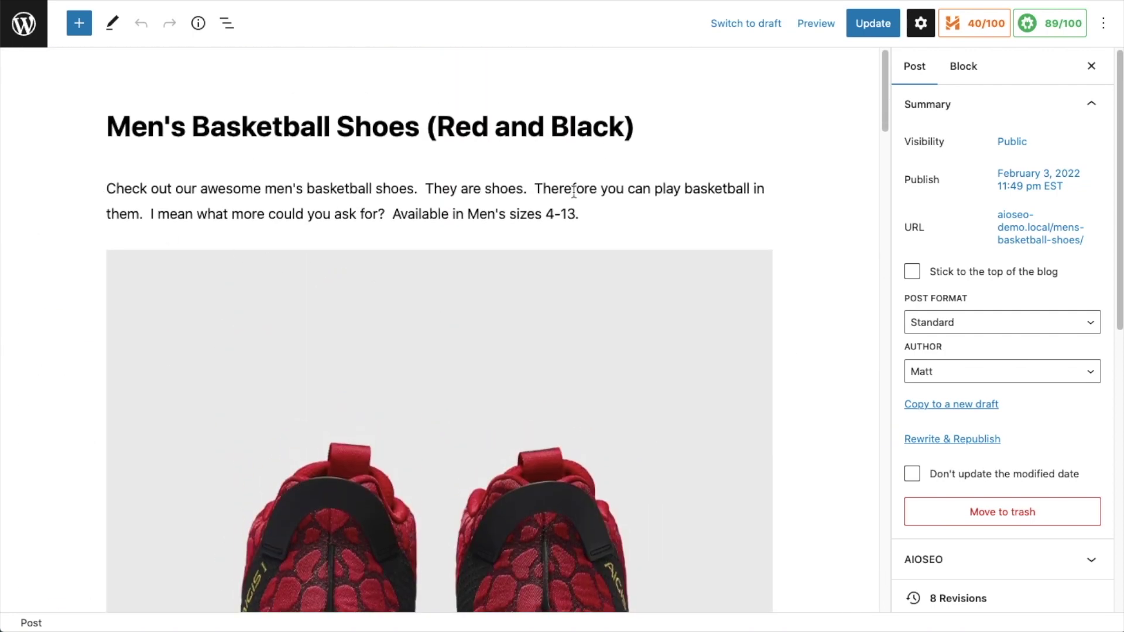
scroll(826, 369, "down", 10)
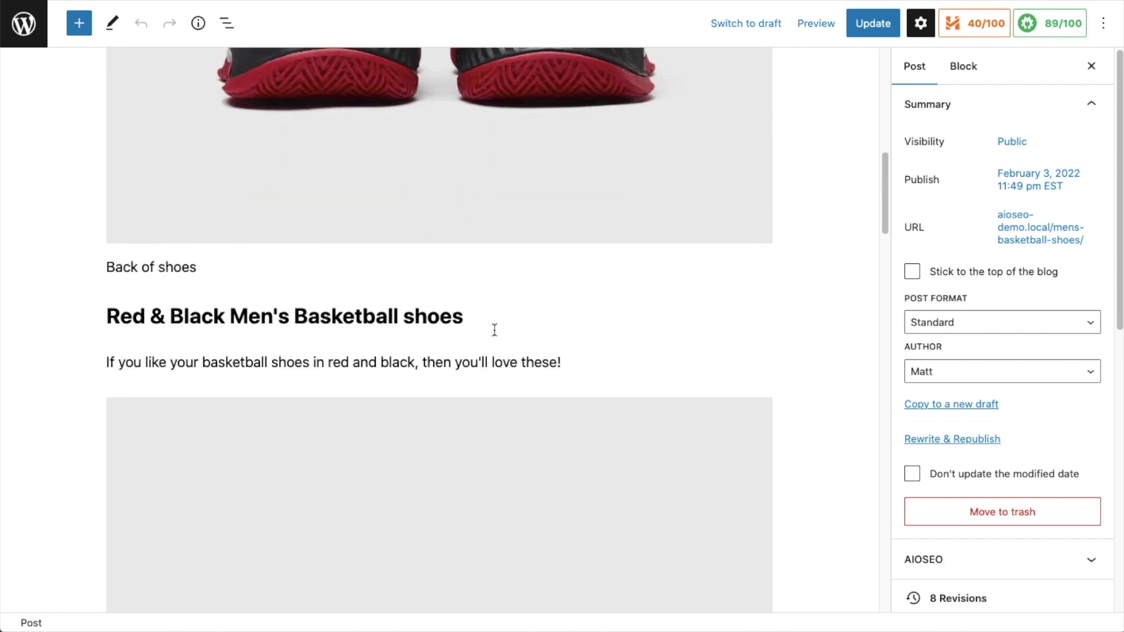
scroll(422, 310, "down", 15)
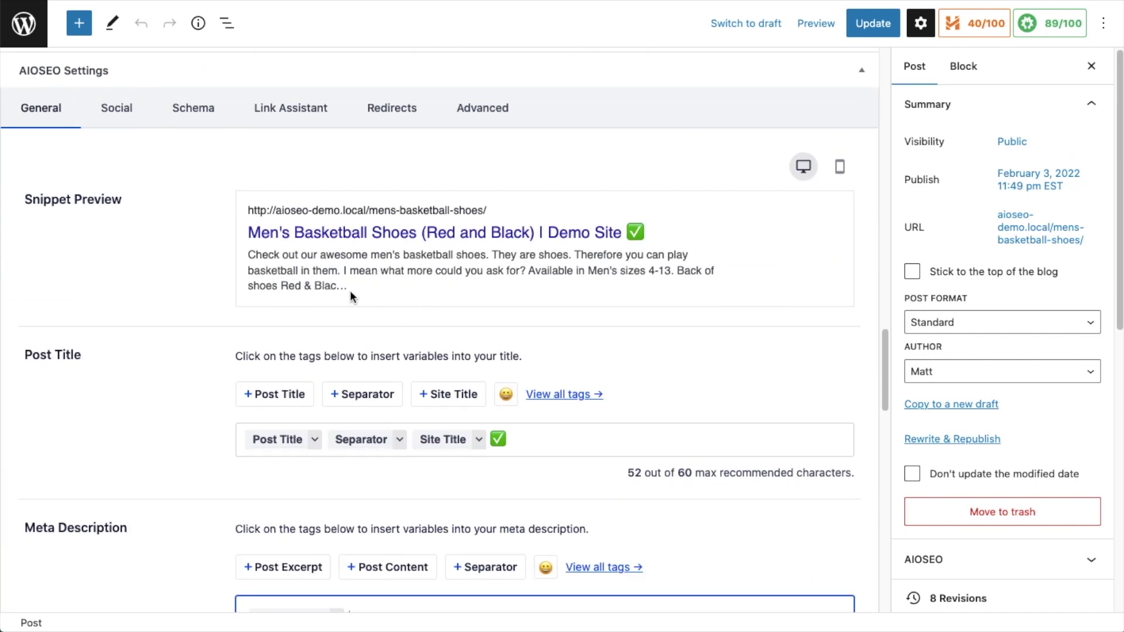
- Write "These are really great basketball shoes." as the post's manual excerpt
scroll(352, 296, "down", 5)
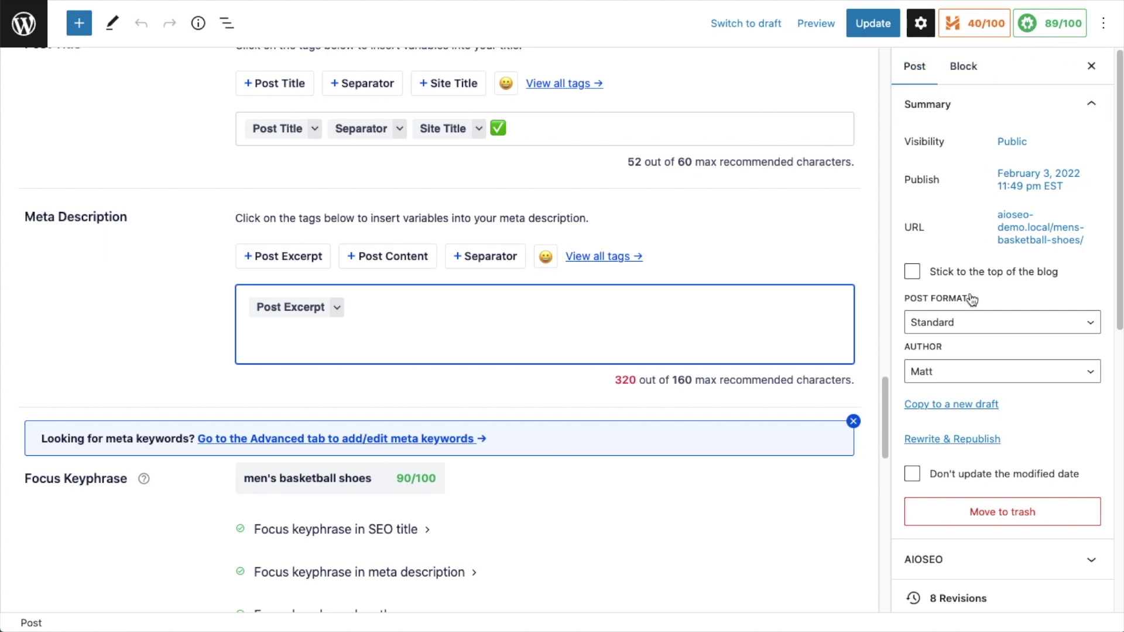
scroll(970, 298, "down", 3)
scroll(971, 300, "down", 6)
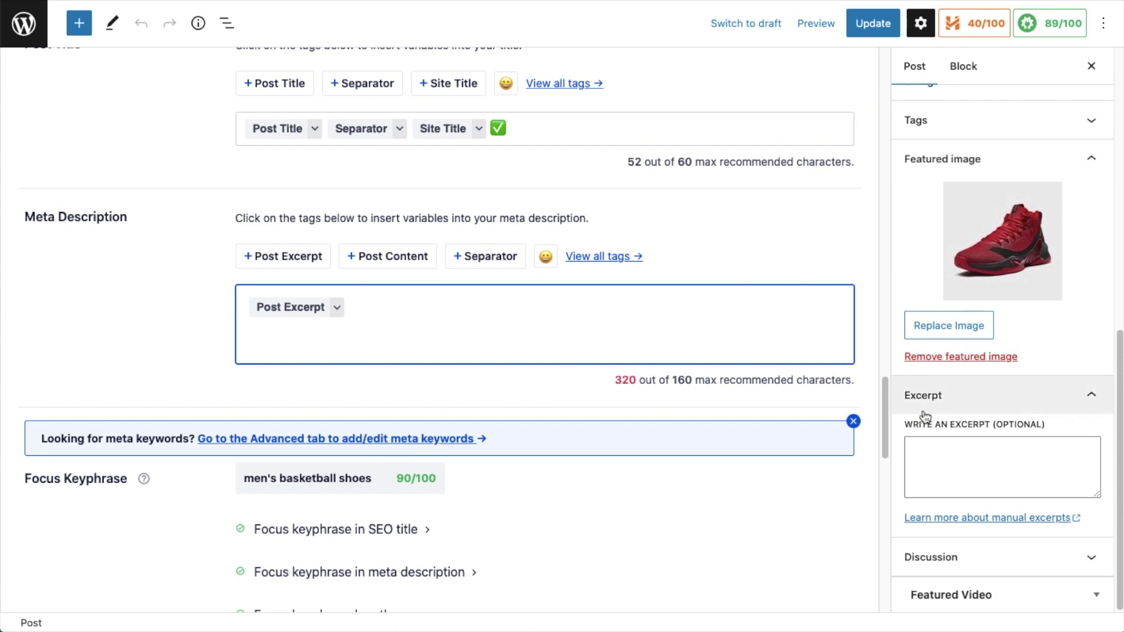
left_click(951, 458)
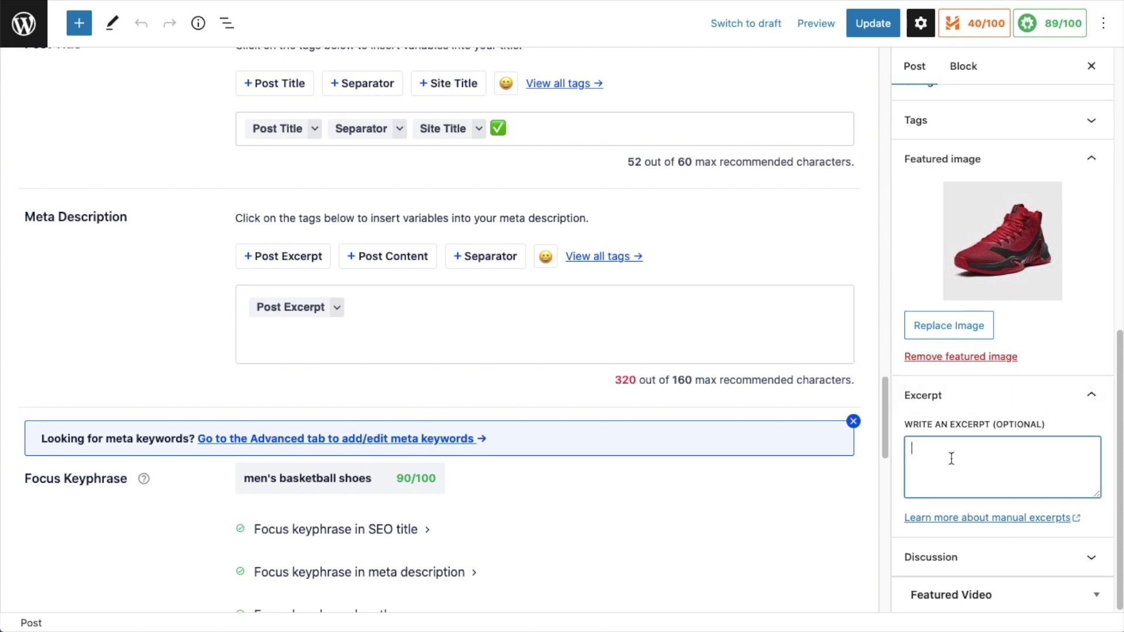
type("These are really great basketball shoes.")
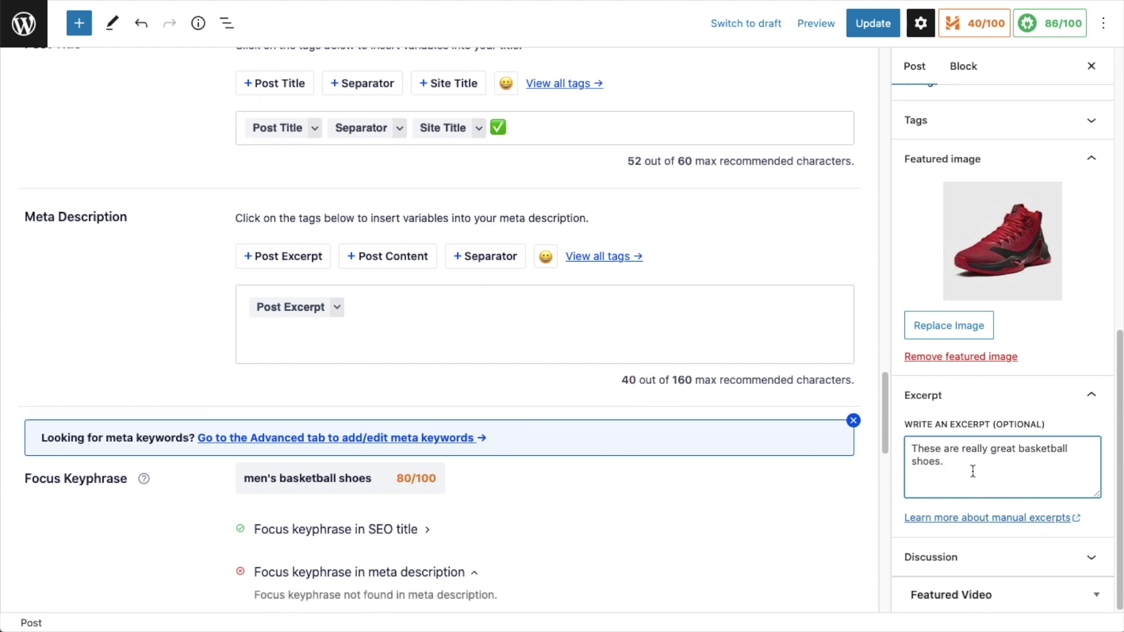
- Check the Meta Description's character count and the excerpt in the Snippet Preview, and update the post
scroll(469, 383, "up", 1)
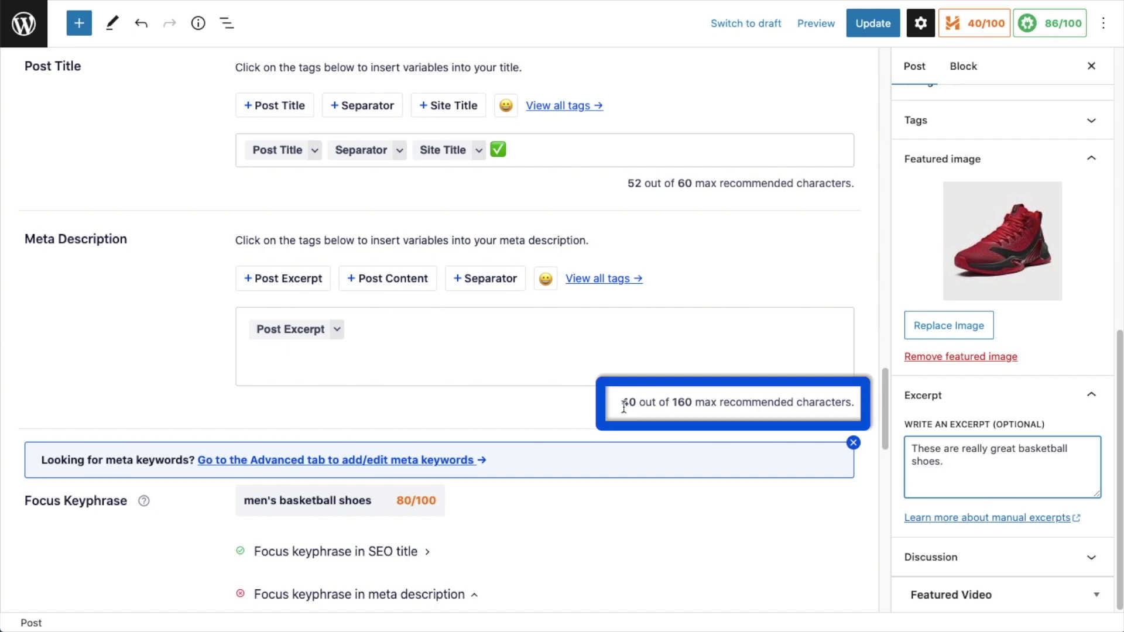
scroll(680, 404, "up", 5)
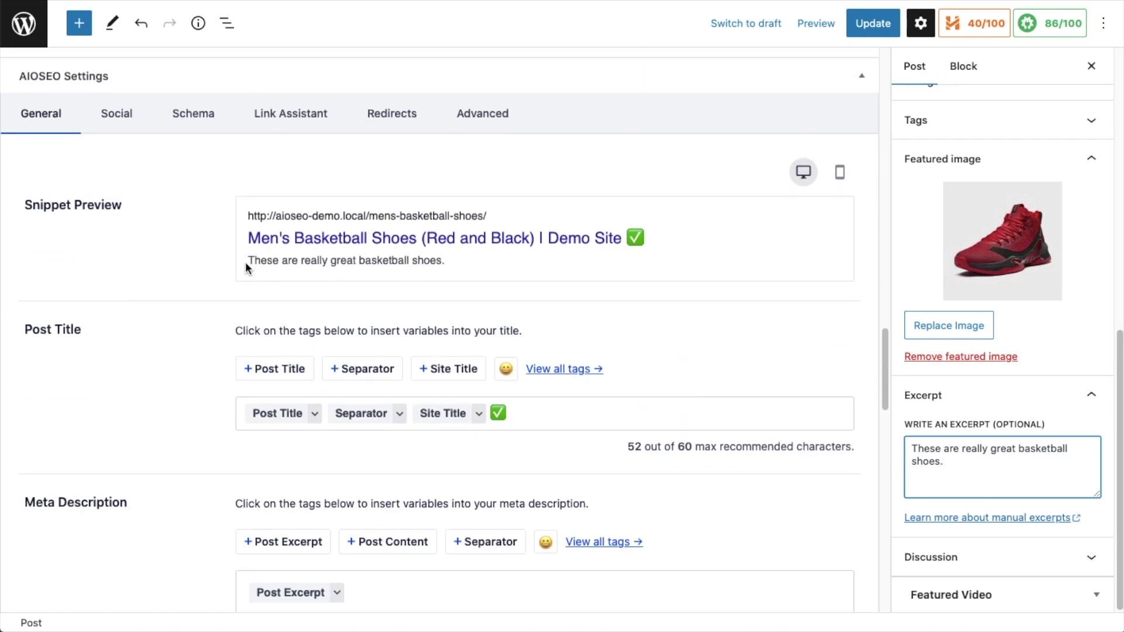
scroll(476, 269, "down", 4)
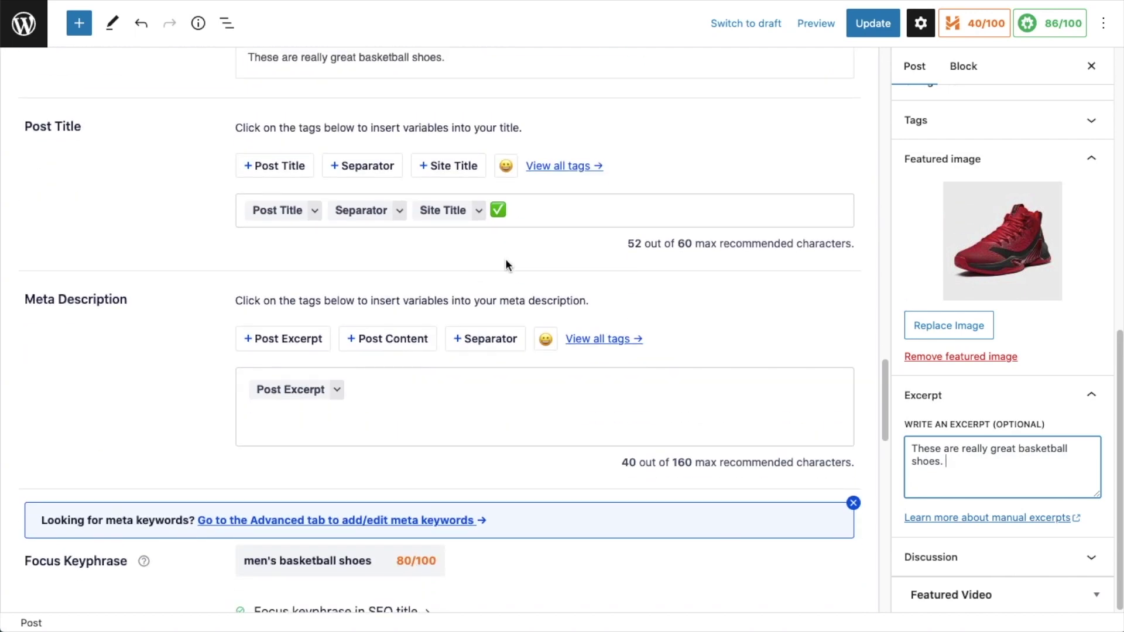
left_click(883, 28)
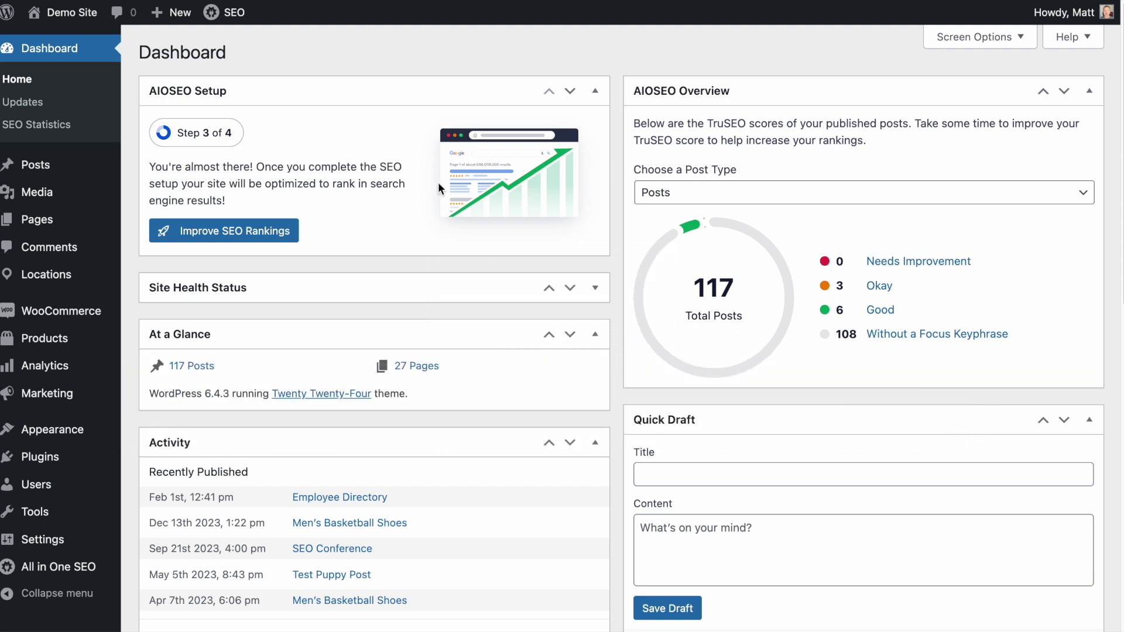
- Open the Woodworking Course post for editing from the list of all posts
left_click(34, 167)
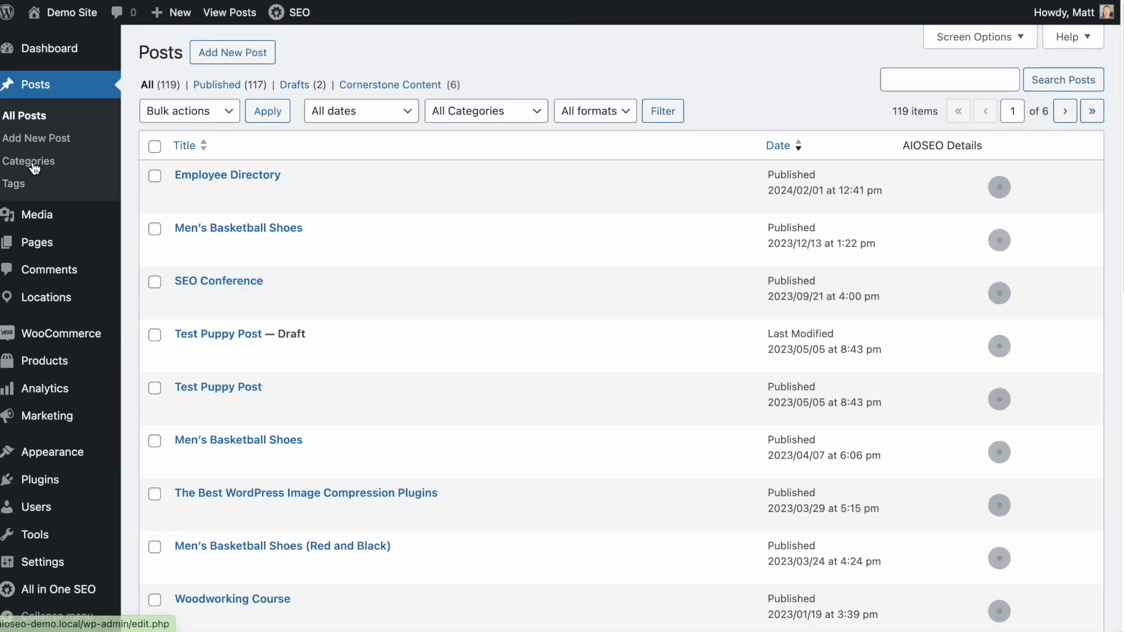
scroll(498, 291, "down", 10)
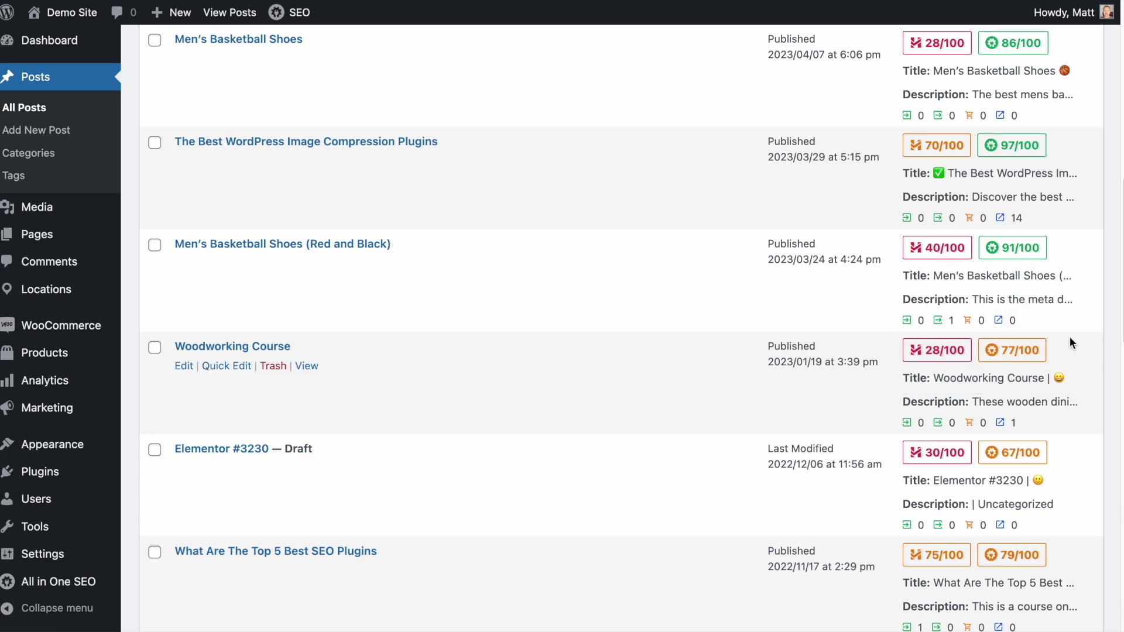
left_click(253, 348)
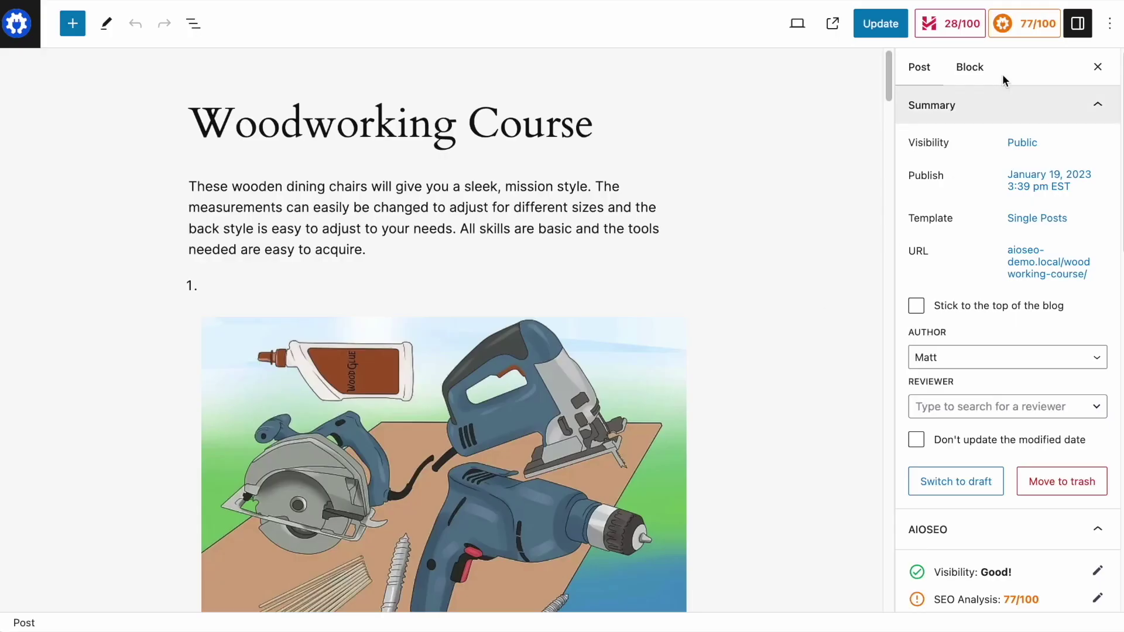
- Open the AIOSEO General settings of the Woodworking Course post and expand the Focus Keyphrase analysis
left_click(1025, 30)
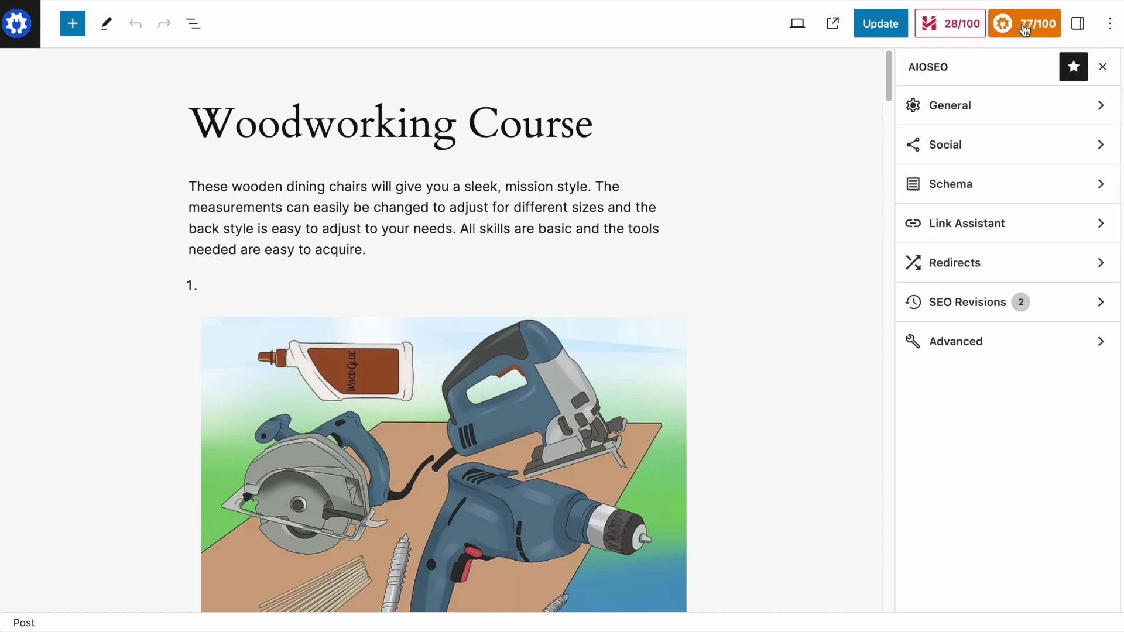
left_click(1098, 109)
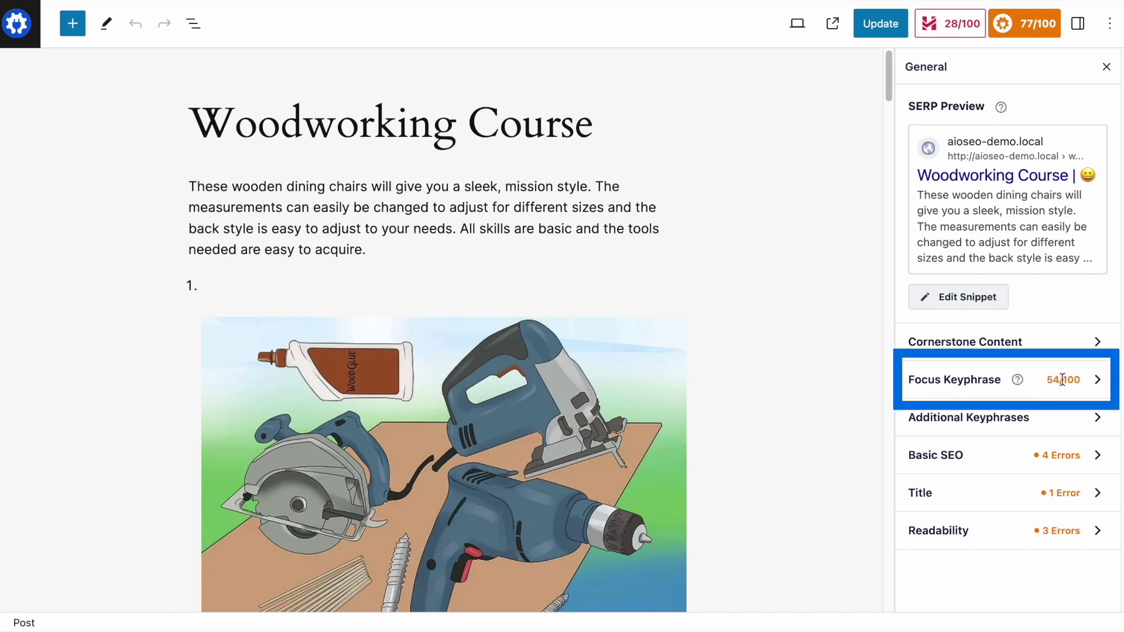
left_click(1098, 380)
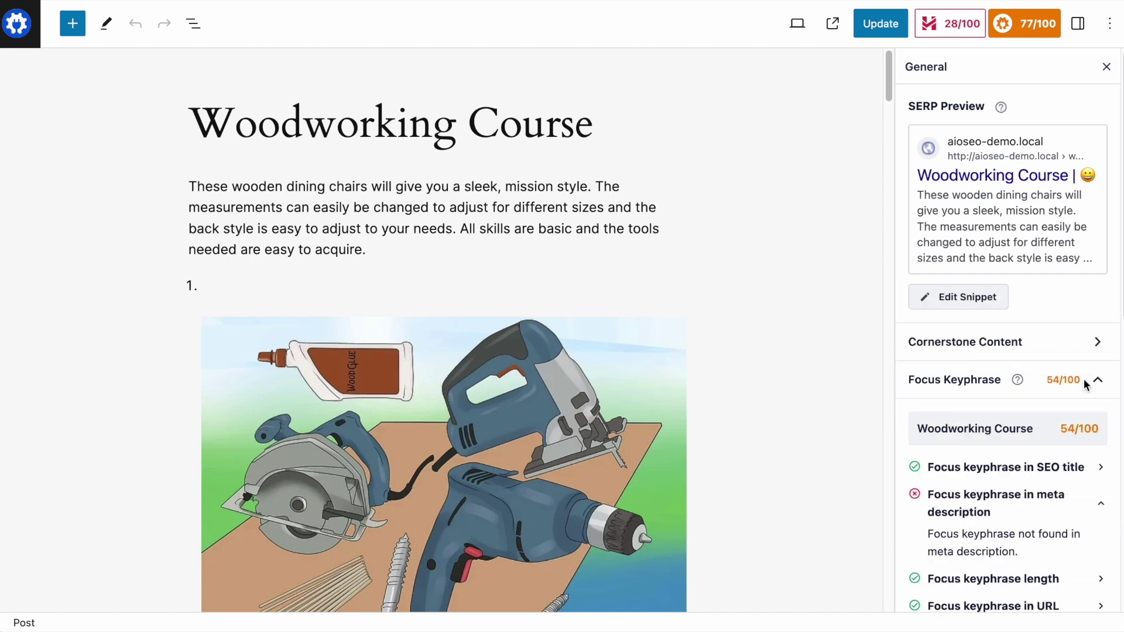
scroll(973, 376, "down", 3)
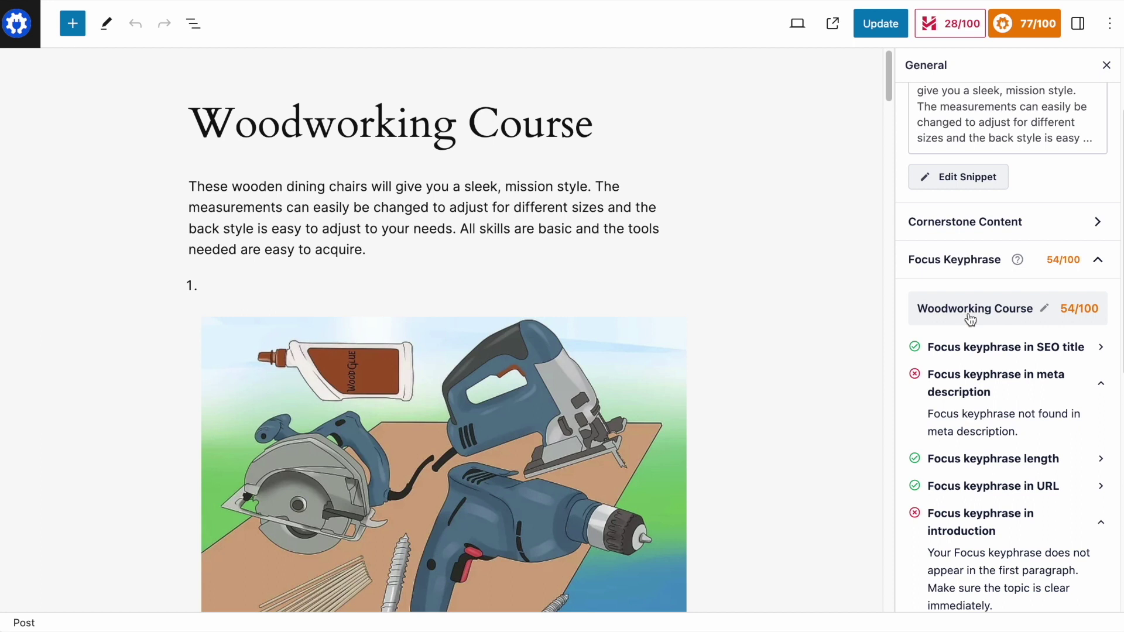
- Delete the post's existing focus keyphrase and add "Woodworking Course" as the focus keyphrase
left_click(1047, 312)
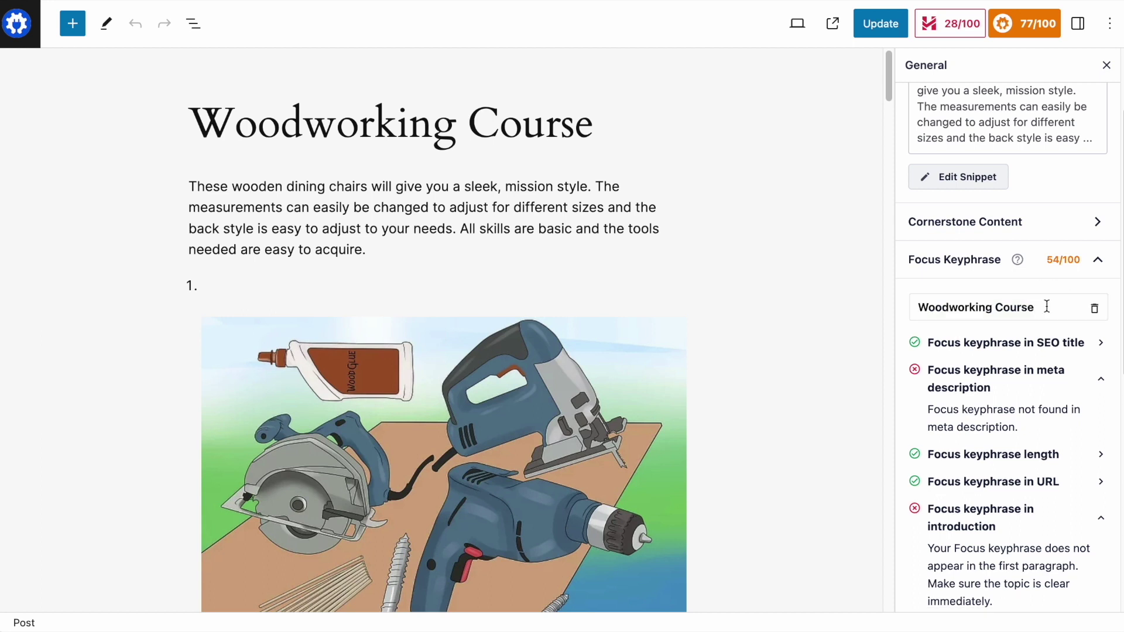
left_click(1094, 310)
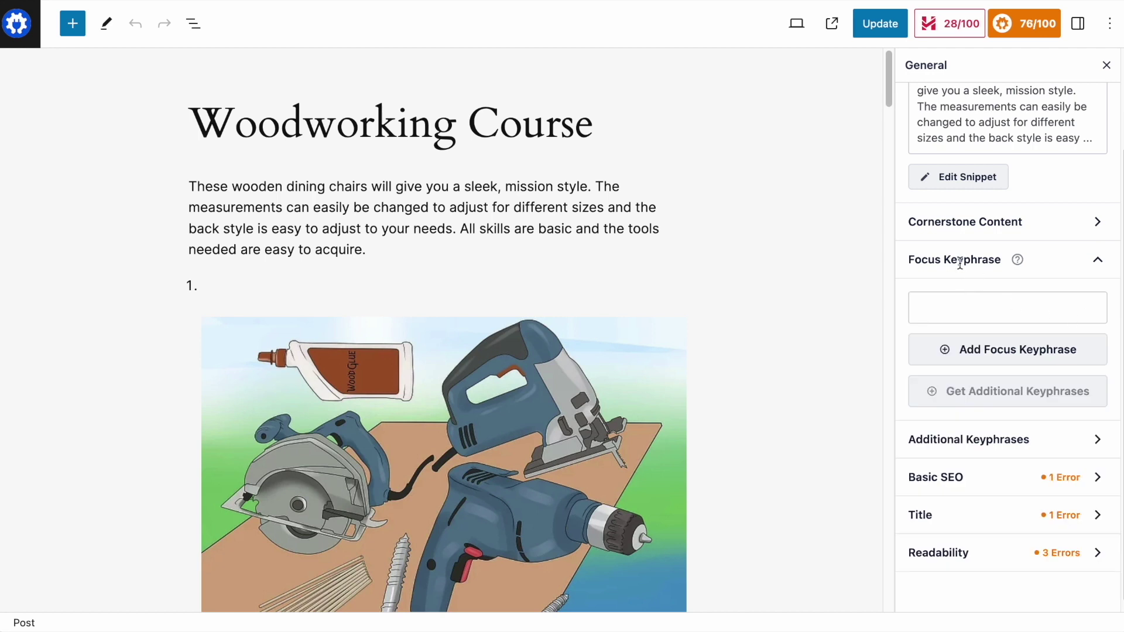
left_click(982, 310)
type("Woodworking Course")
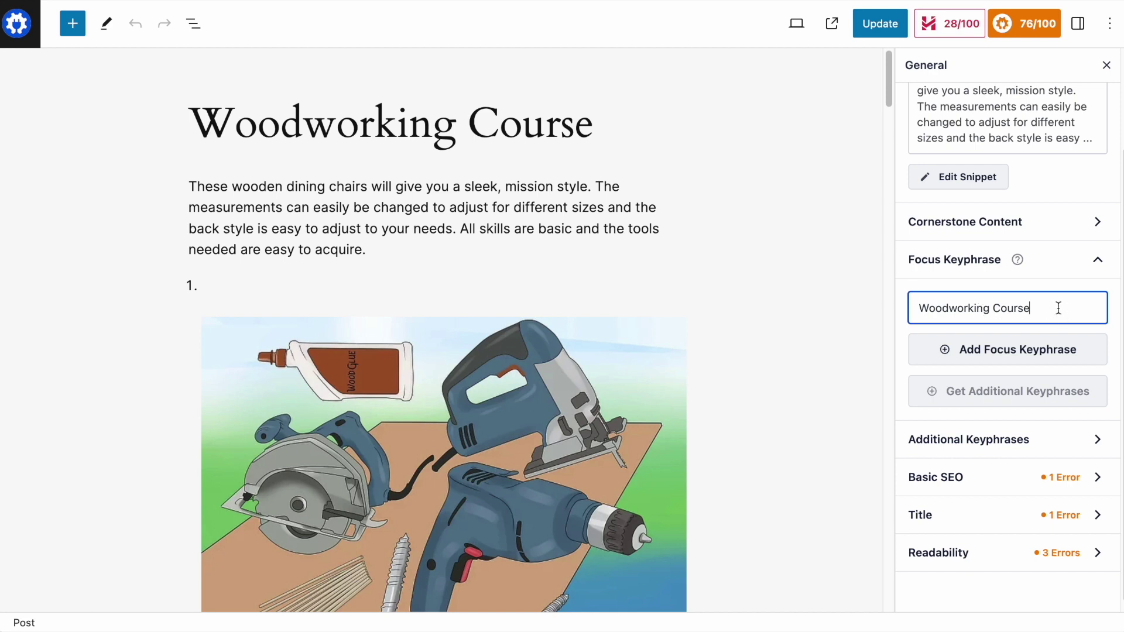
left_click(998, 350)
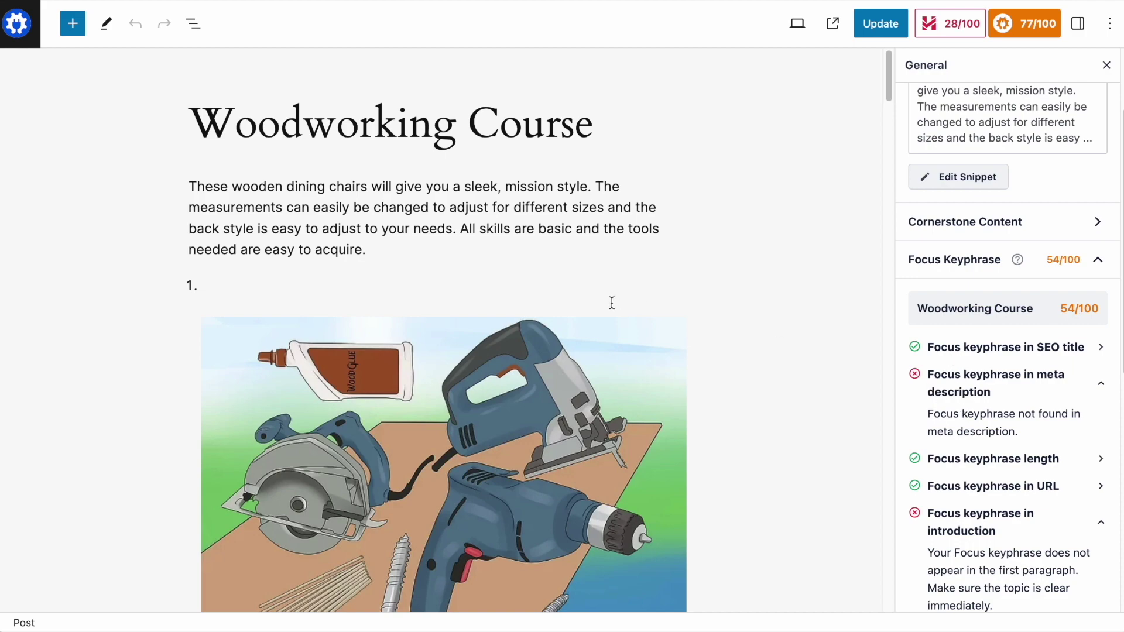
- Review the Focus Keyphrase checks, SERP Preview, Post Title and Meta Description in the AIOSEO Settings below the post
scroll(612, 303, "down", 20)
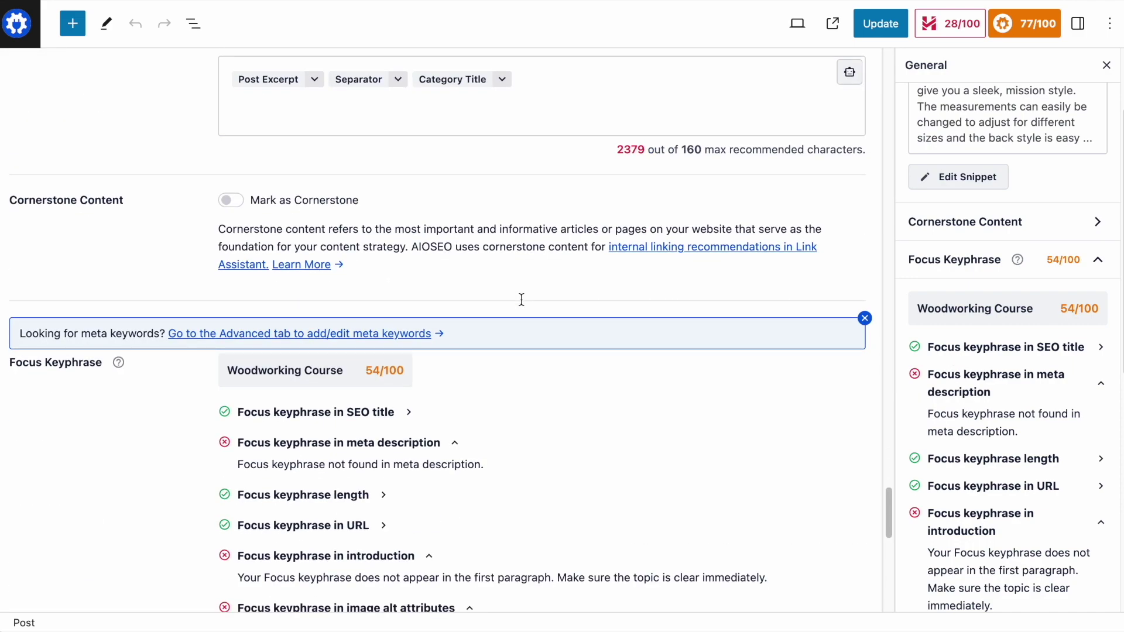
scroll(521, 298, "up", 8)
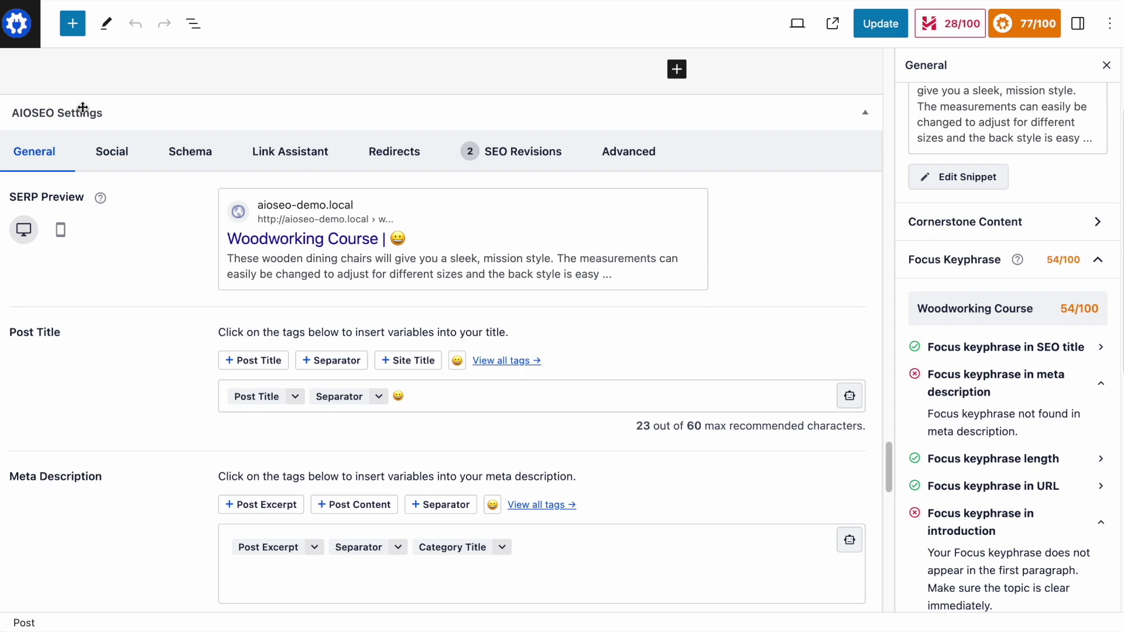
scroll(118, 290, "down", 3)
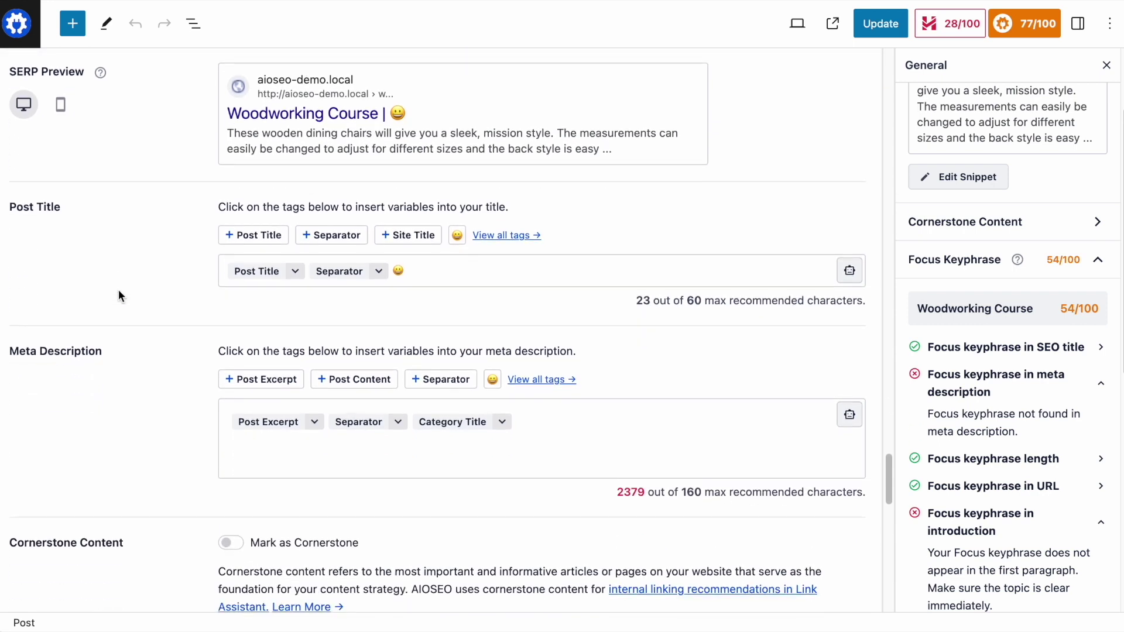
- Replace the post's Meta Description tags with "This woodworking course will show you exactly how you can build simple furniture with wood."
scroll(118, 289, "down", 1)
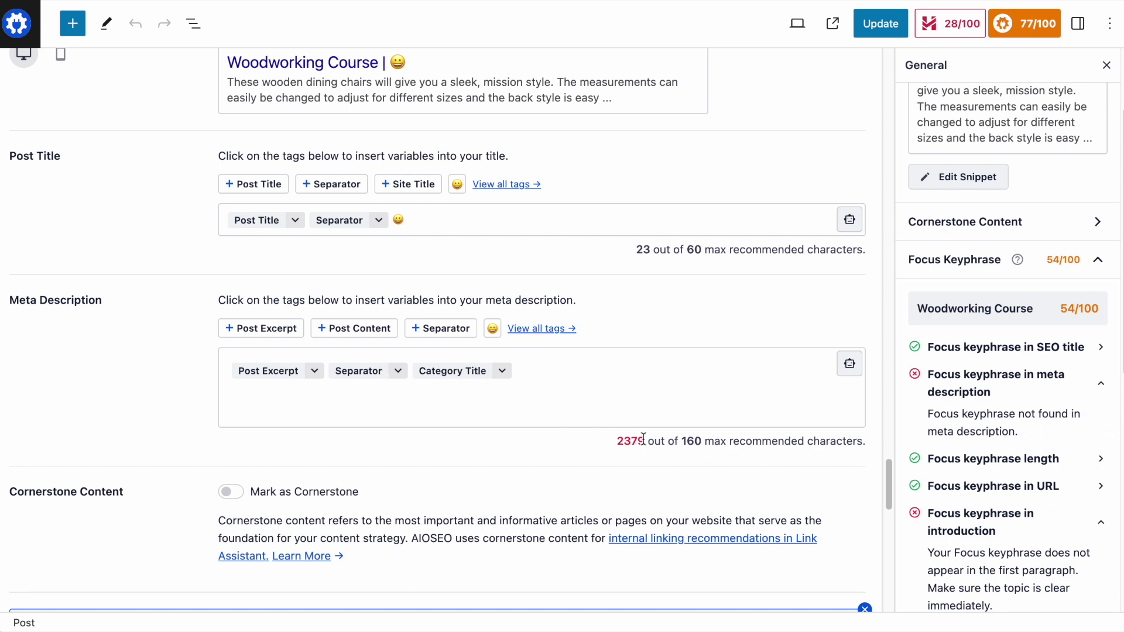
left_click_drag(643, 439, 616, 445)
left_click(318, 399)
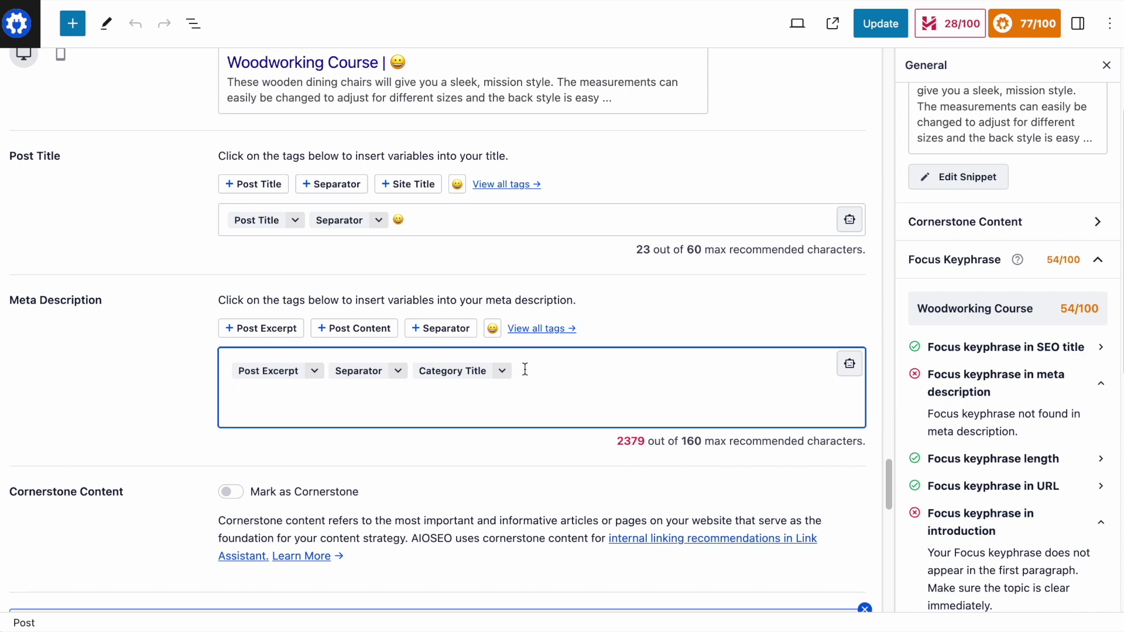
left_click_drag(525, 369, 228, 365)
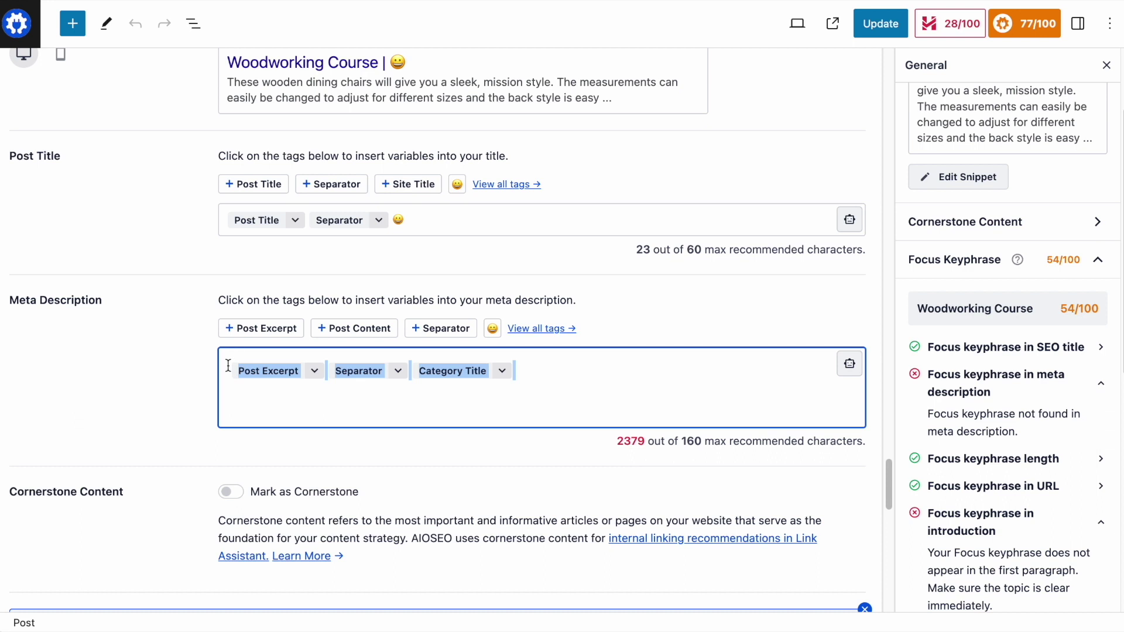
key("BackSpace")
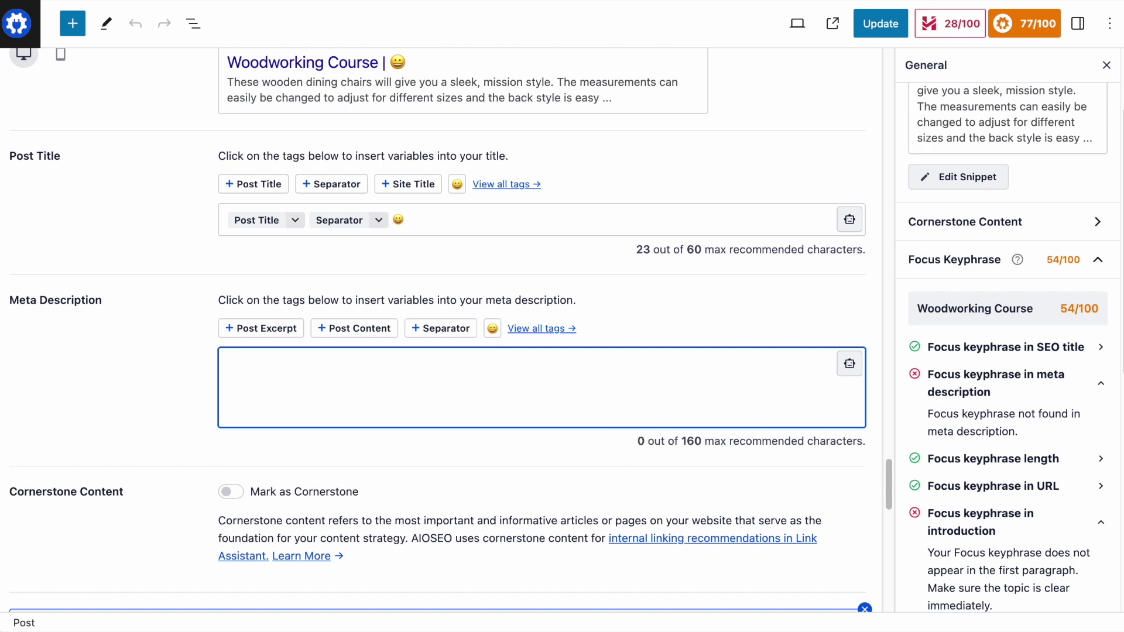
type("This woodworking course wil")
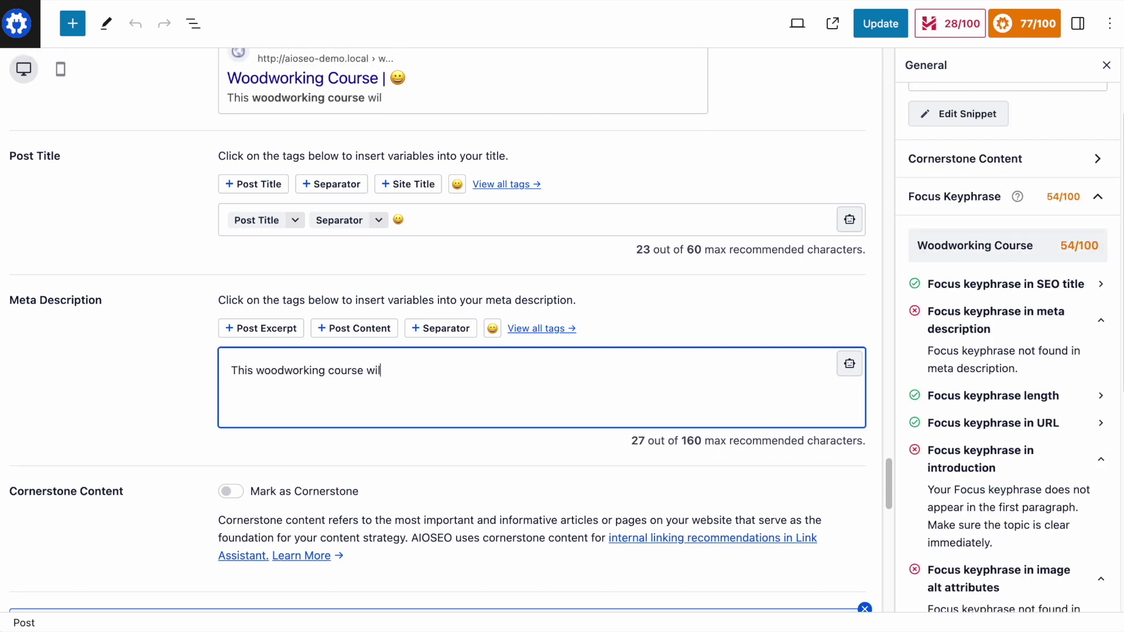
type("l show you exactly how you can build simple fur")
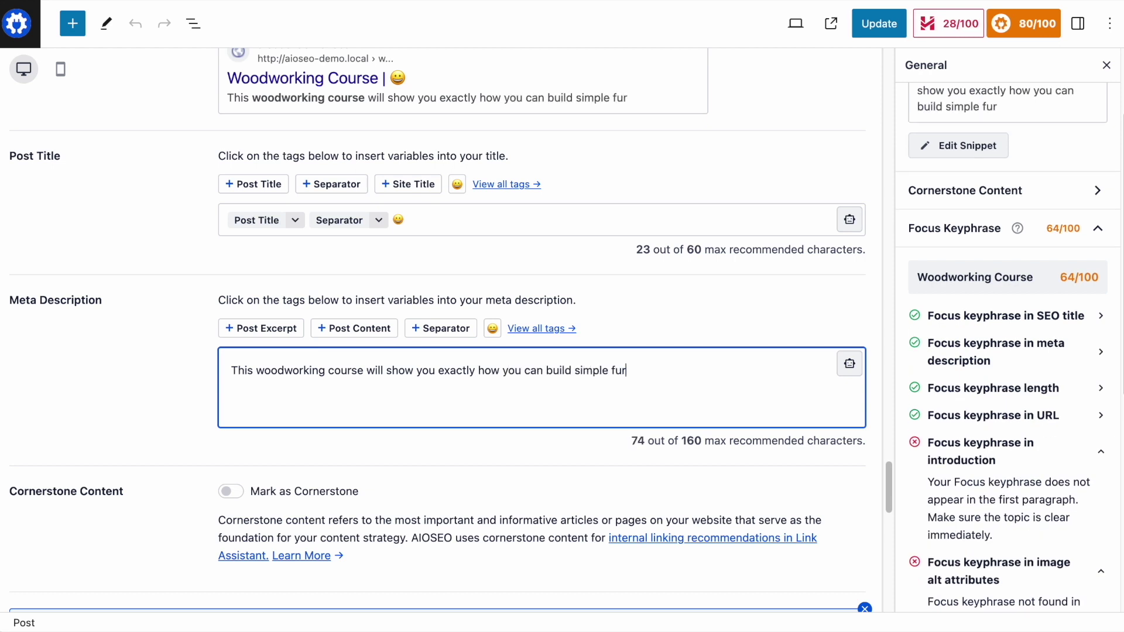
type("niture with wood.")
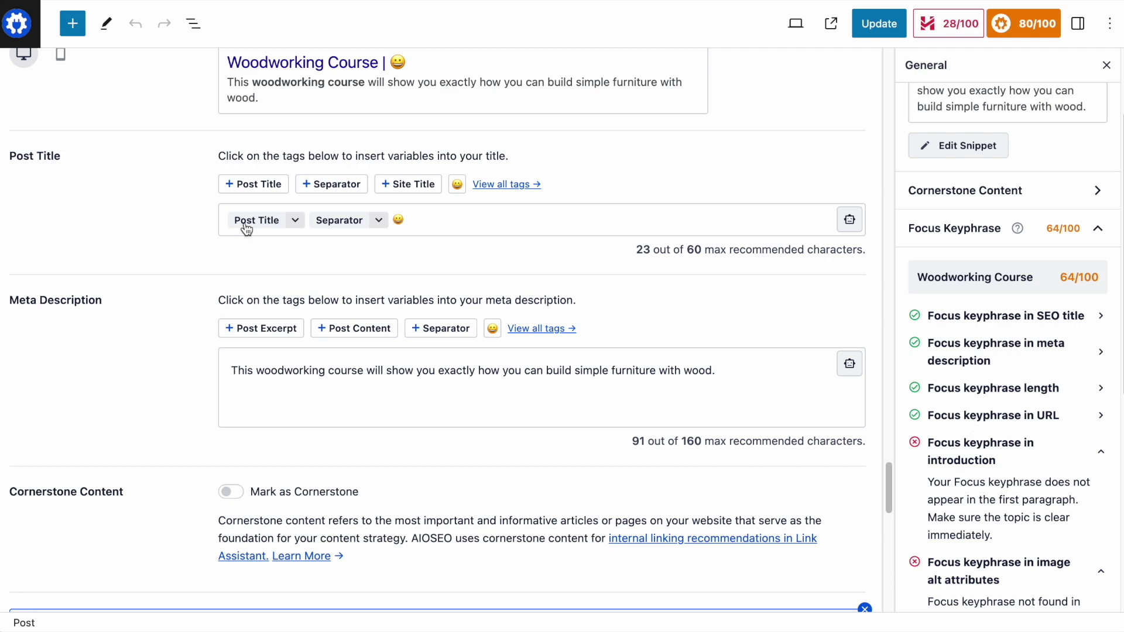
- Review the remaining Focus Keyphrase checks for introduction, image alt attributes and density alongside the beginning of the post
scroll(246, 228, "up", 15)
scroll(973, 235, "down", 4)
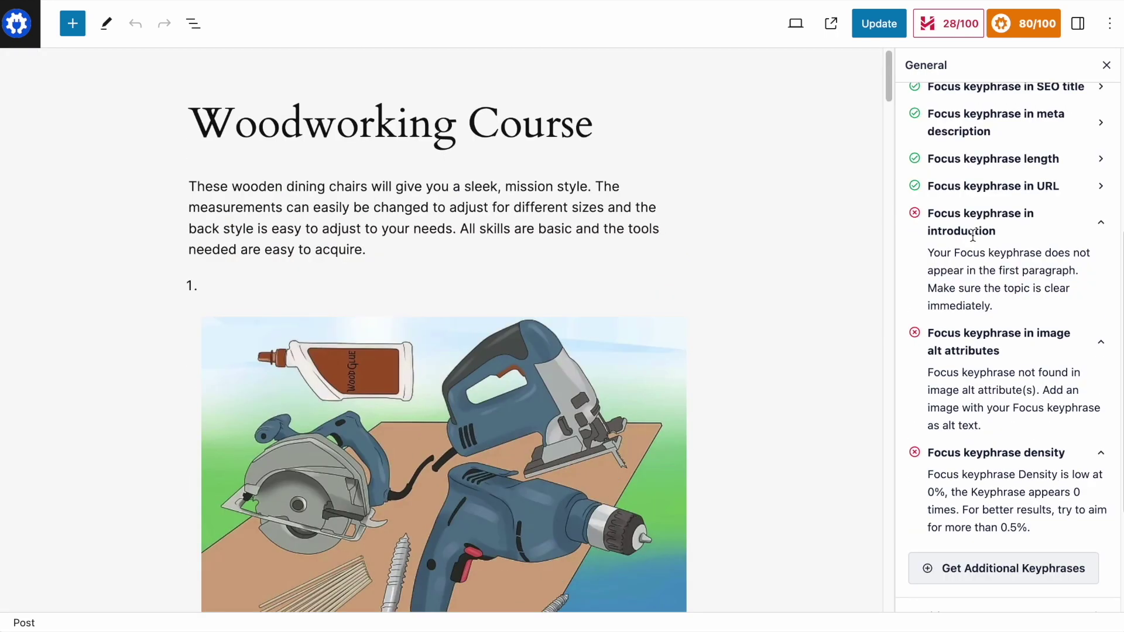